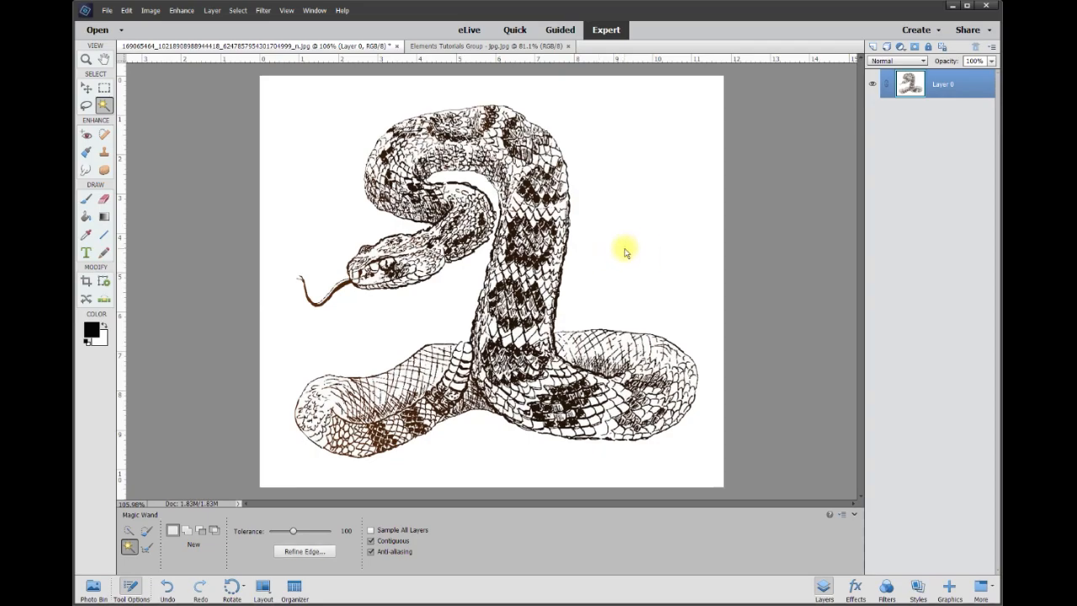
pyautogui.press('Delete')
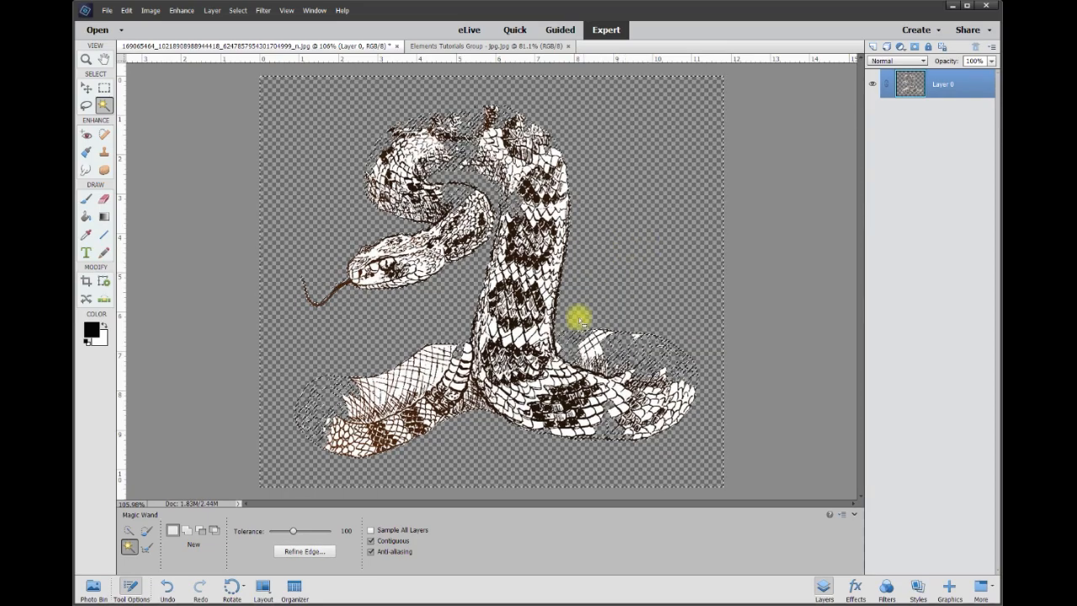
pyautogui.scroll(5, 591, 311)
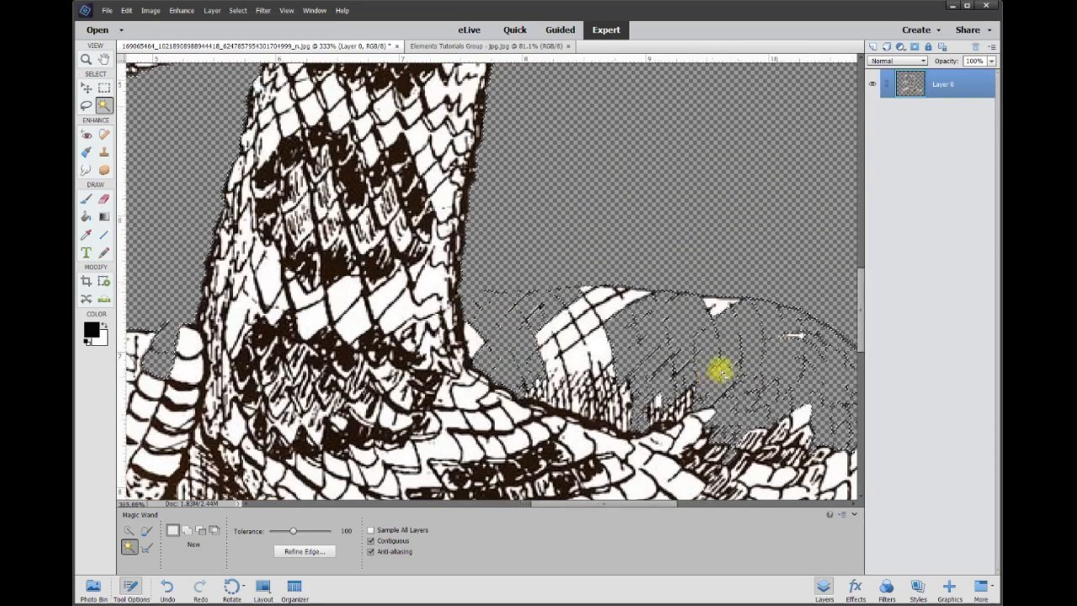
pyautogui.scroll(3, 721, 373)
pyautogui.moveTo(630, 505); pyautogui.dragTo(512, 504)
pyautogui.moveTo(855, 300); pyautogui.dragTo(861, 348)
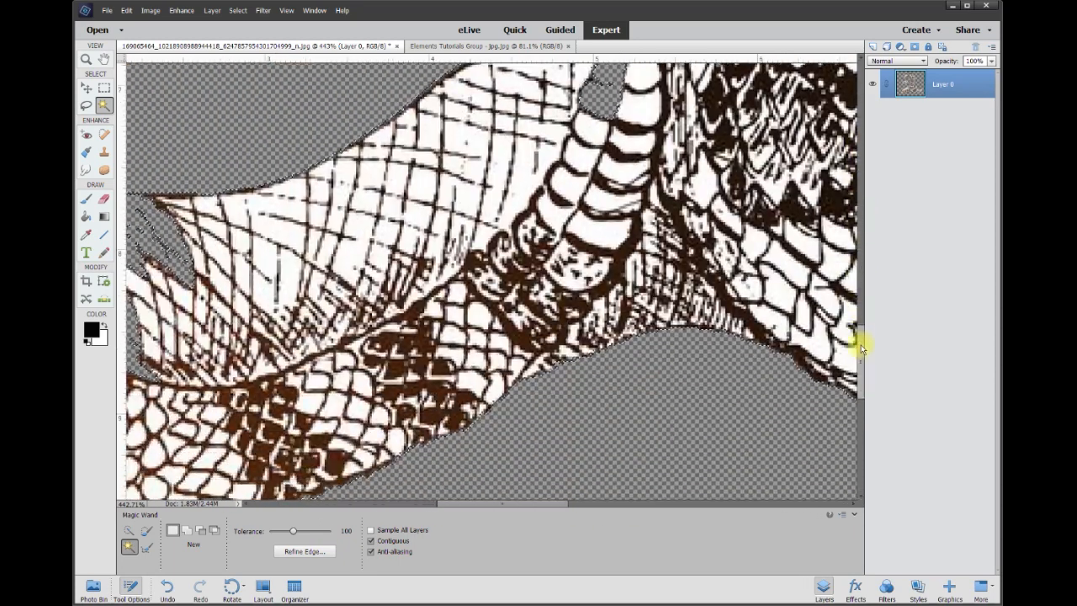
pyautogui.moveTo(553, 502); pyautogui.dragTo(451, 394)
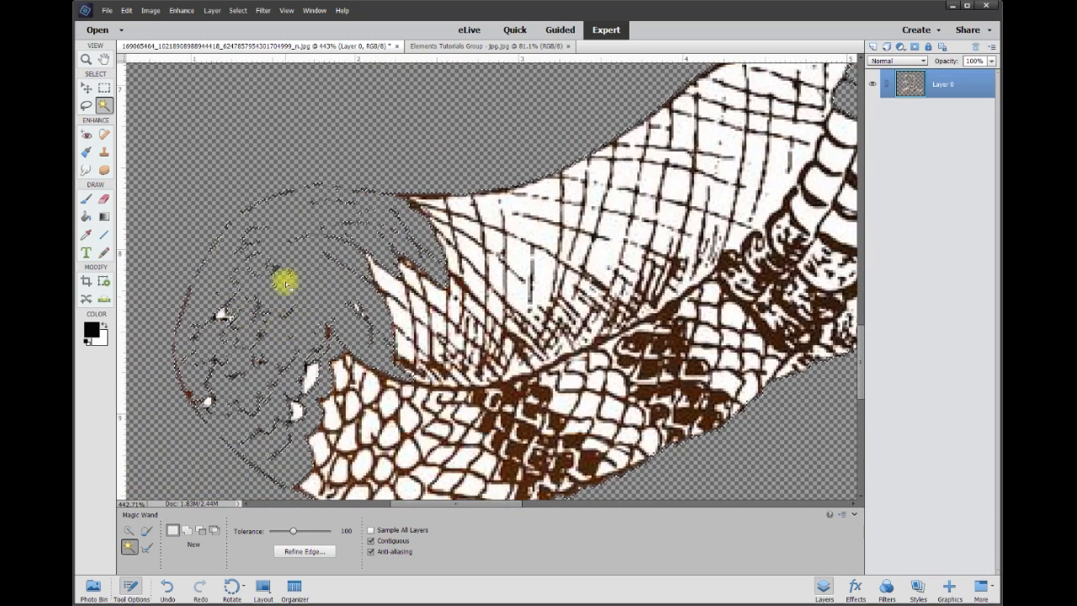
pyautogui.scroll(3, 285, 283)
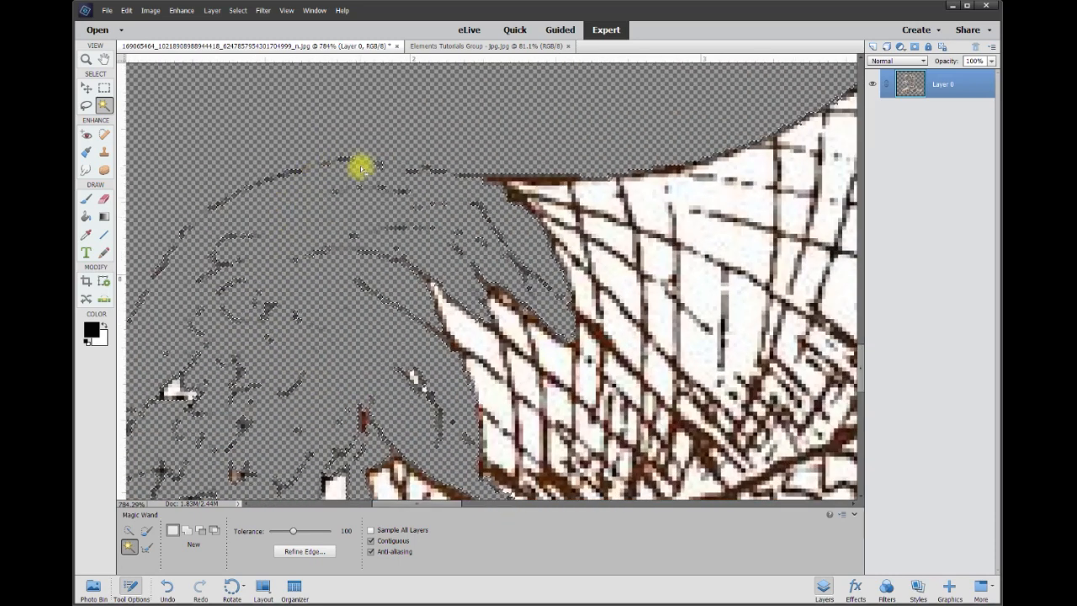
pyautogui.moveTo(444, 503); pyautogui.dragTo(559, 503)
pyautogui.moveTo(862, 370); pyautogui.dragTo(862, 341)
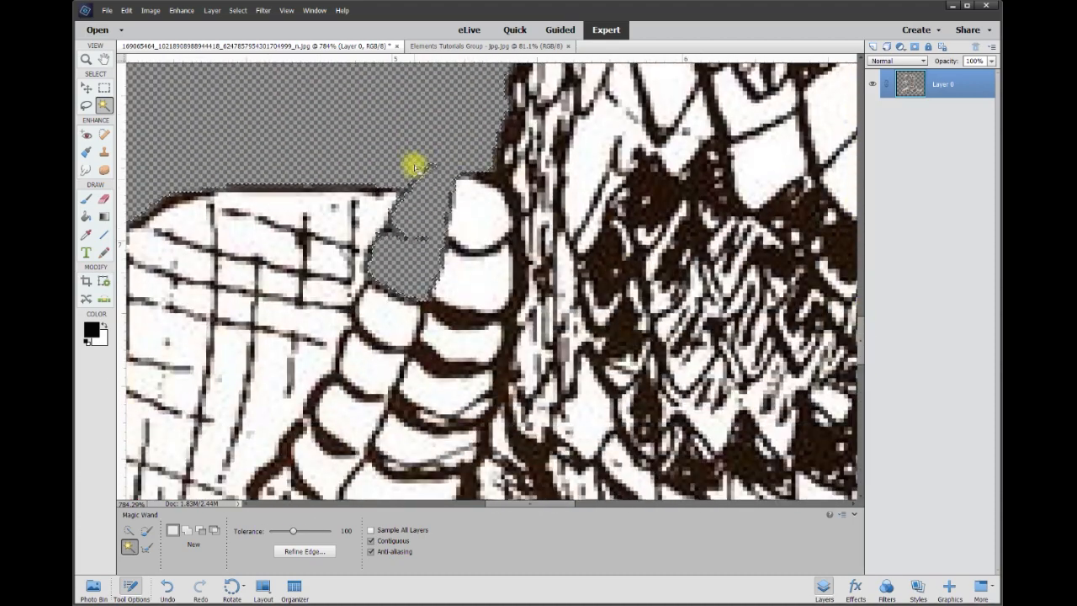
pyautogui.scroll(3, 429, 172)
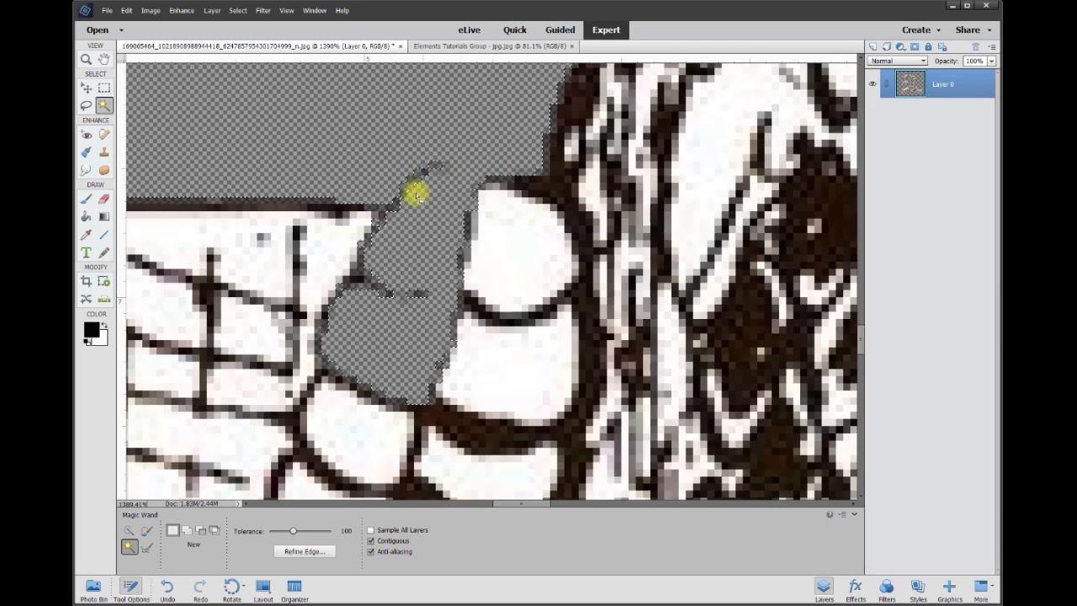
pyautogui.scroll(-10, 250, 212)
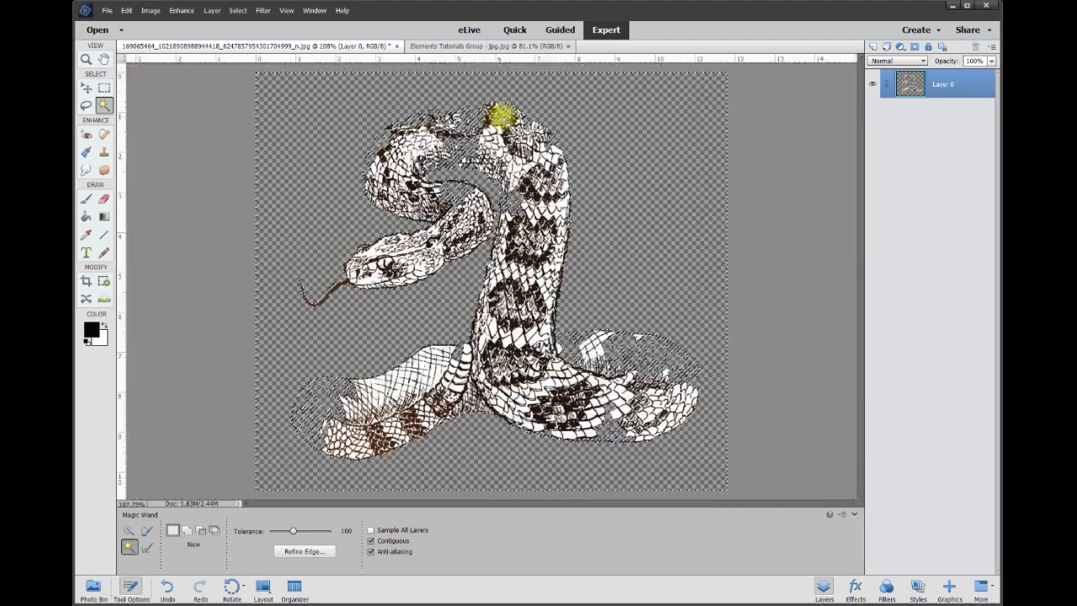
pyautogui.scroll(3, 446, 115)
pyautogui.scroll(2, 446, 115)
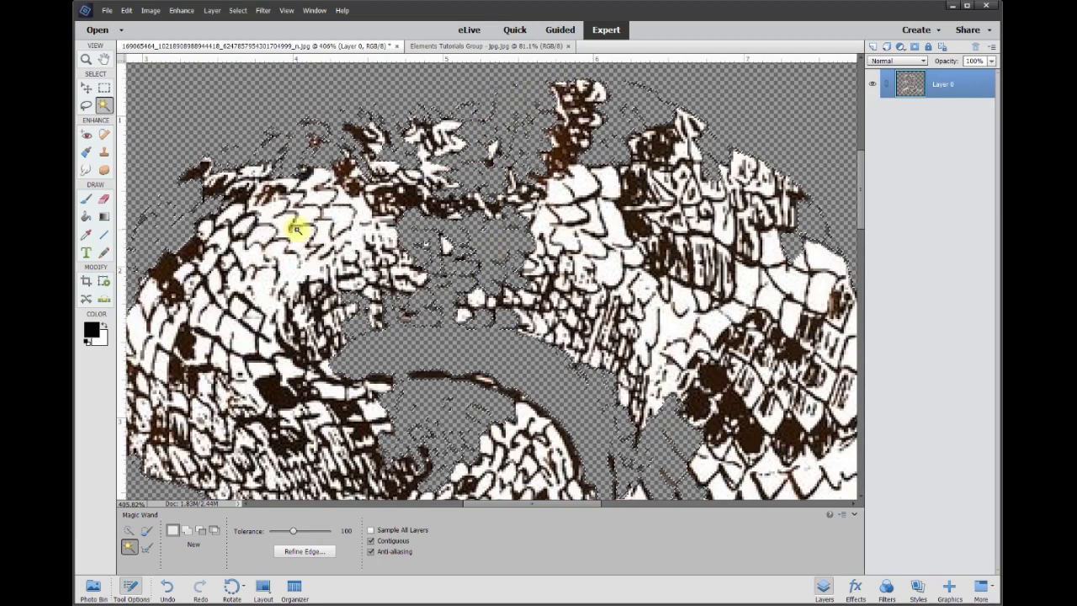
pyautogui.scroll(-2, 565, 252)
pyautogui.scroll(-2, 566, 260)
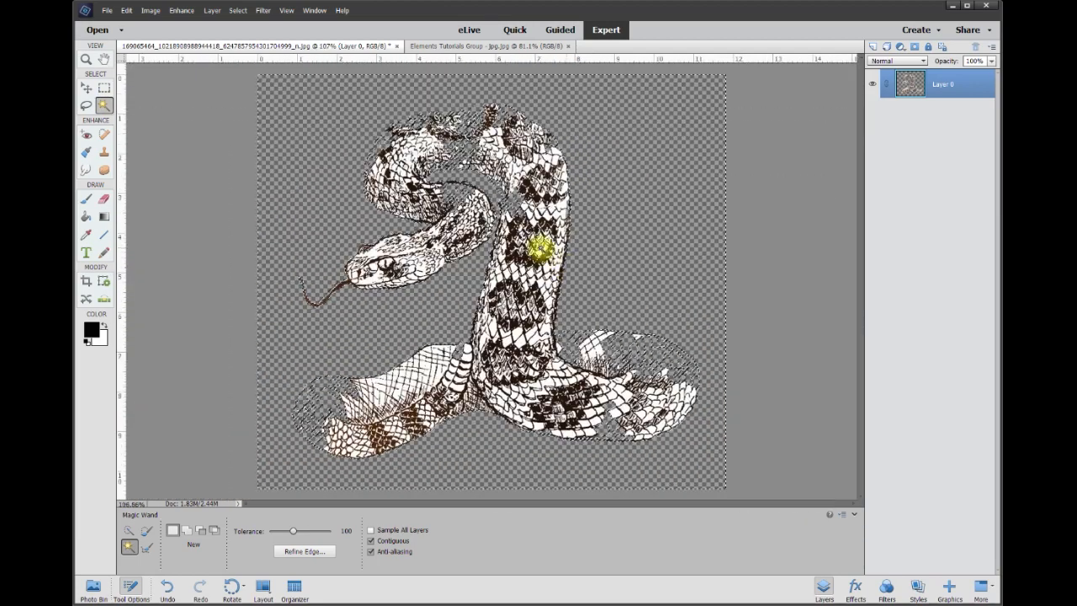
pyautogui.scroll(1, 356, 211)
pyautogui.hotkey('ctrl', 'z')
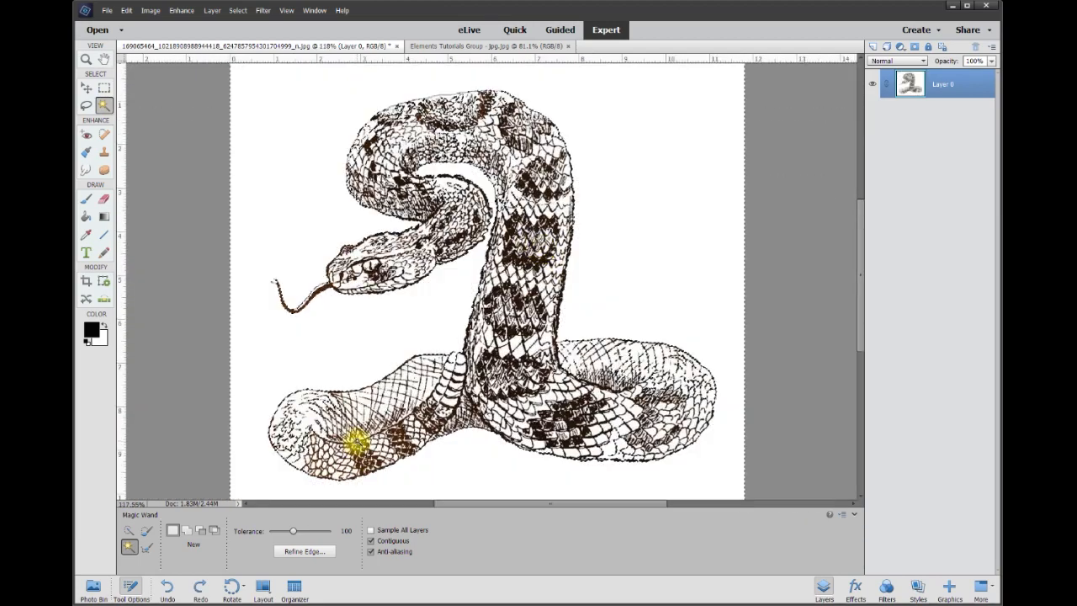
# Deselect, lower the Magic Wand tolerance from 100 to 5, and select the white background
pyautogui.hotkey('ctrl', 'd')
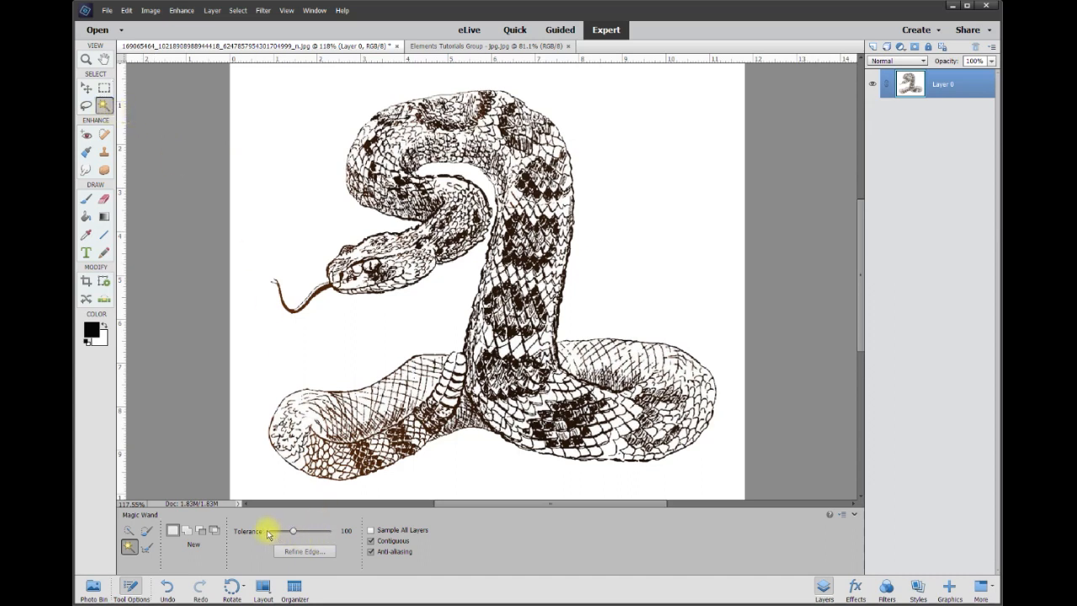
pyautogui.moveTo(294, 538)
pyautogui.mouseDown()
pyautogui.moveTo(318, 533)
pyautogui.moveTo(289, 535)
pyautogui.mouseUp()
pyautogui.click(345, 531)
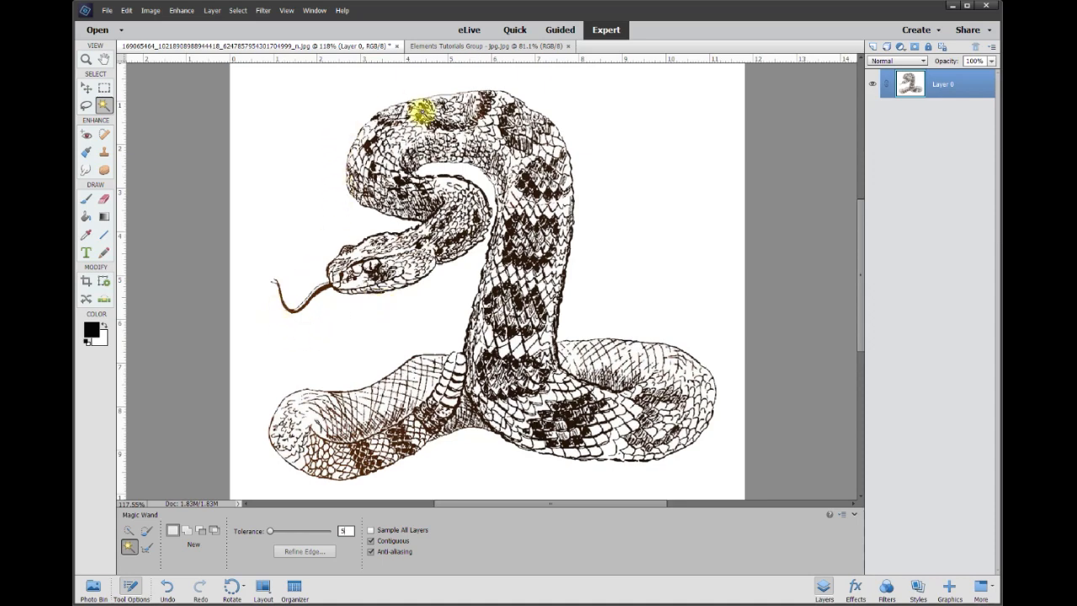
pyautogui.click(615, 236)
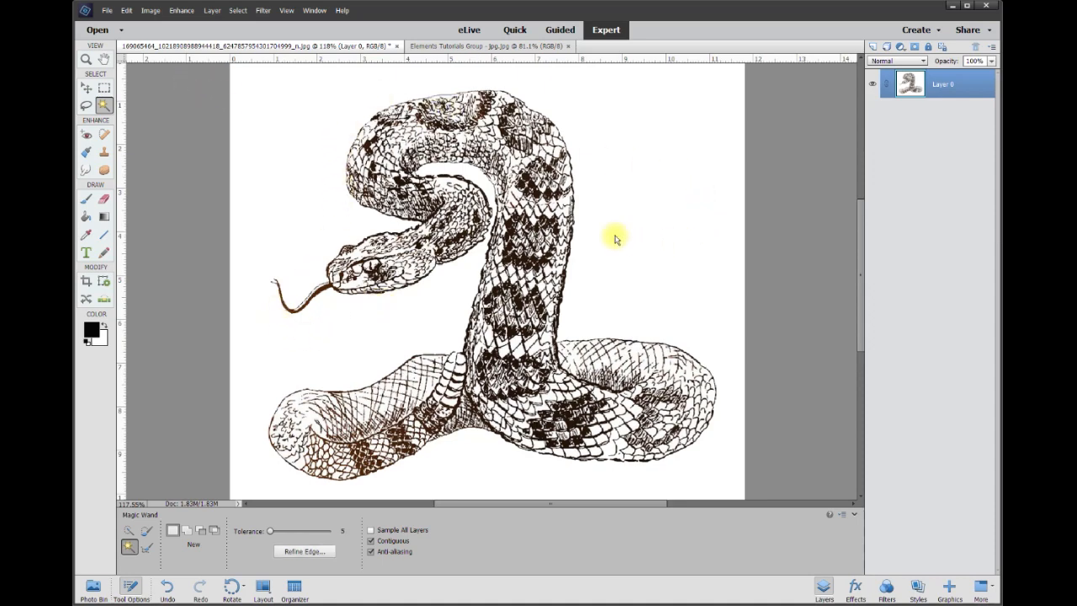
pyautogui.press('Delete')
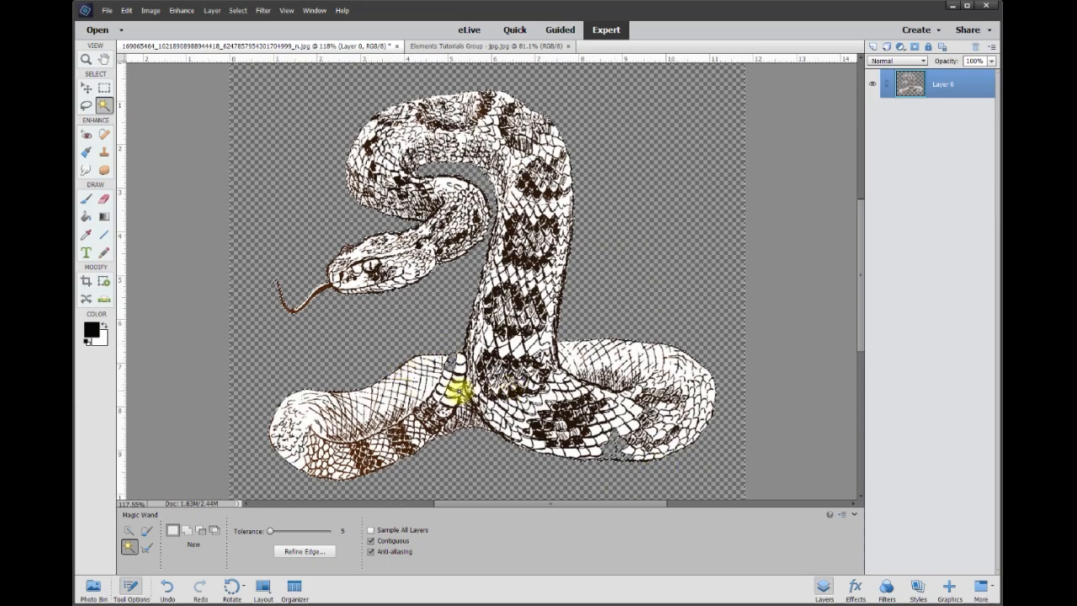
pyautogui.scroll(6, 458, 387)
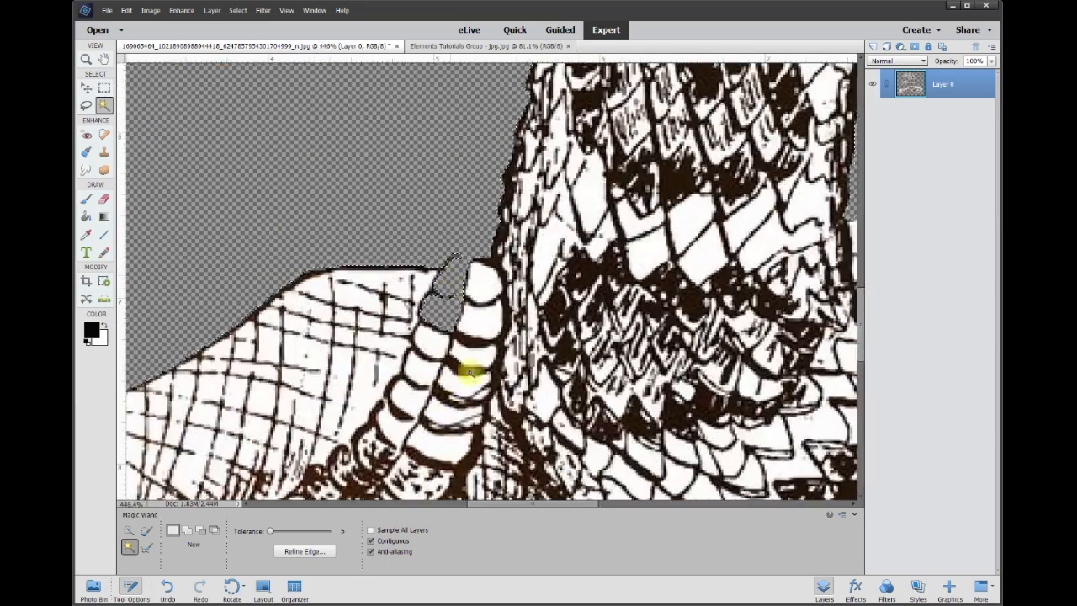
pyautogui.moveTo(546, 505); pyautogui.dragTo(639, 510)
pyautogui.moveTo(867, 338); pyautogui.dragTo(859, 387)
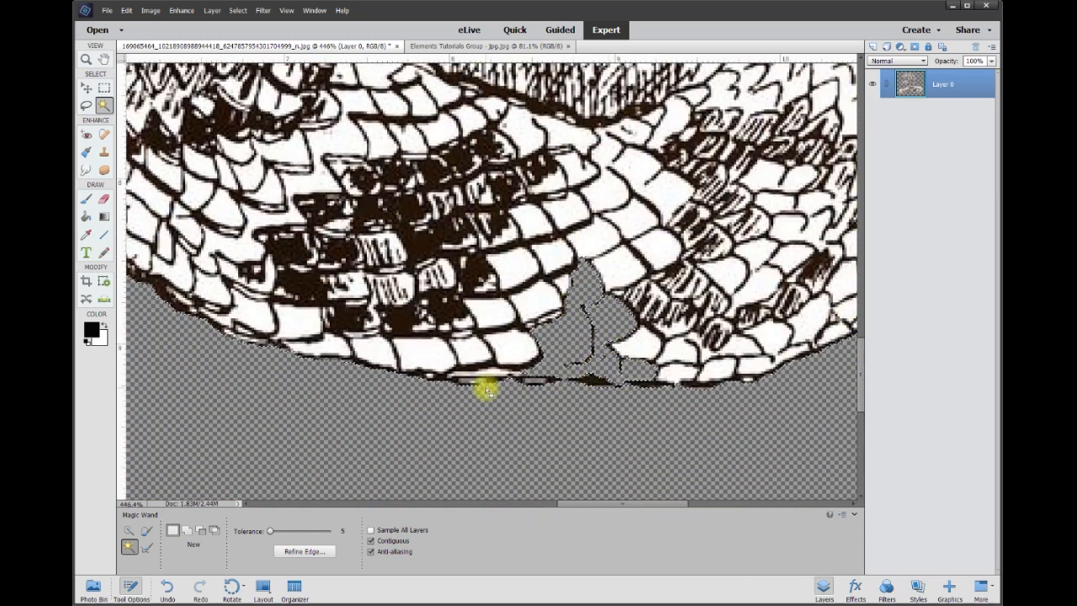
pyautogui.scroll(3, 602, 433)
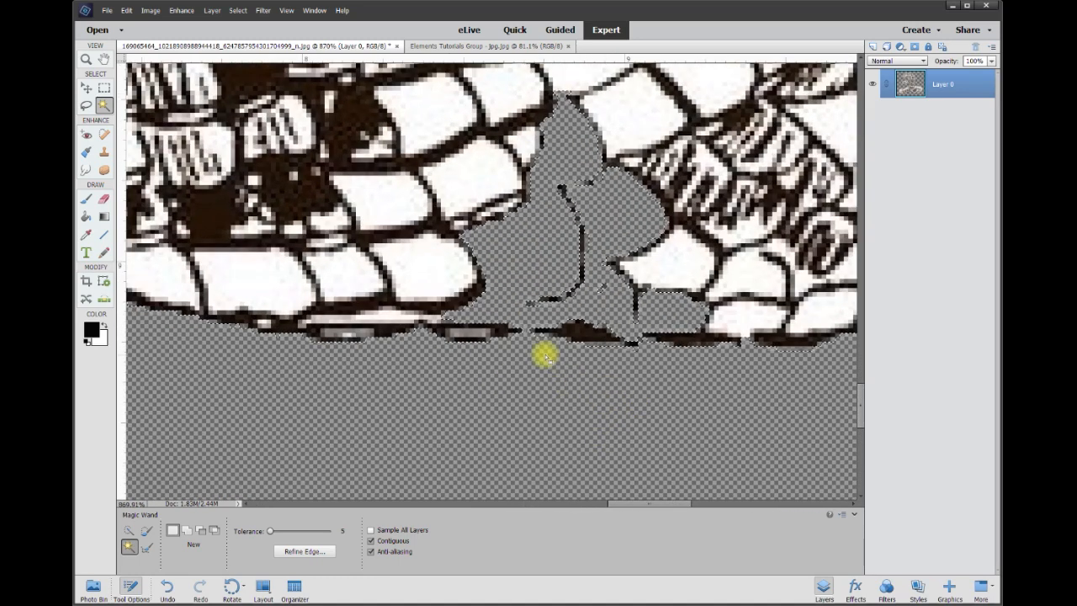
pyautogui.scroll(2, 546, 360)
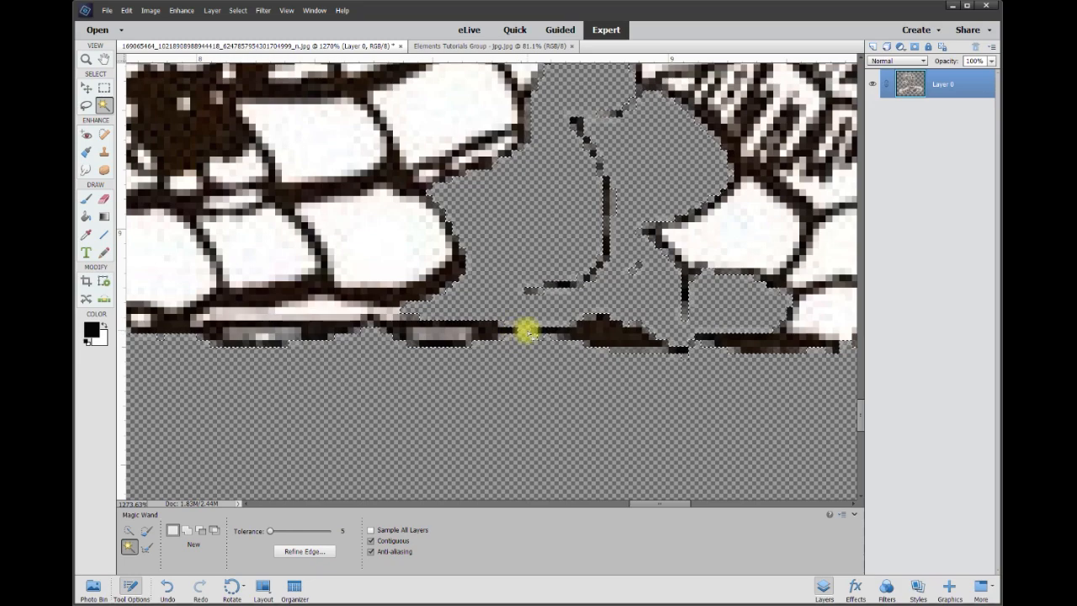
pyautogui.hotkey('ctrl', 'z')
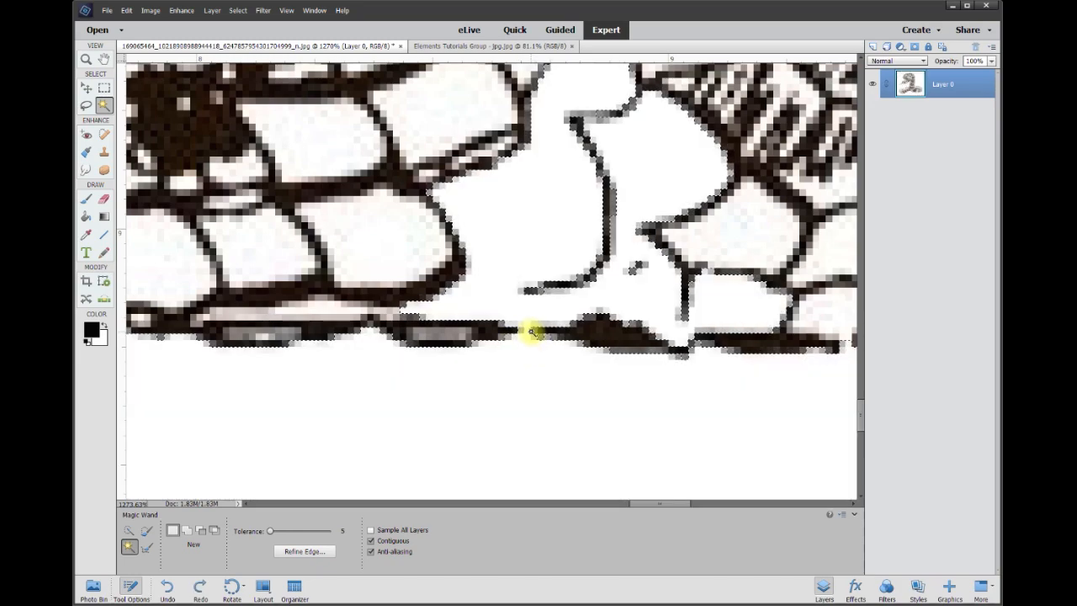
# Deselect and choose the Brush tool, keeping black as the foreground colour
pyautogui.scroll(2, 530, 335)
pyautogui.scroll(1, 530, 336)
pyautogui.hotkey('ctrl', 'd')
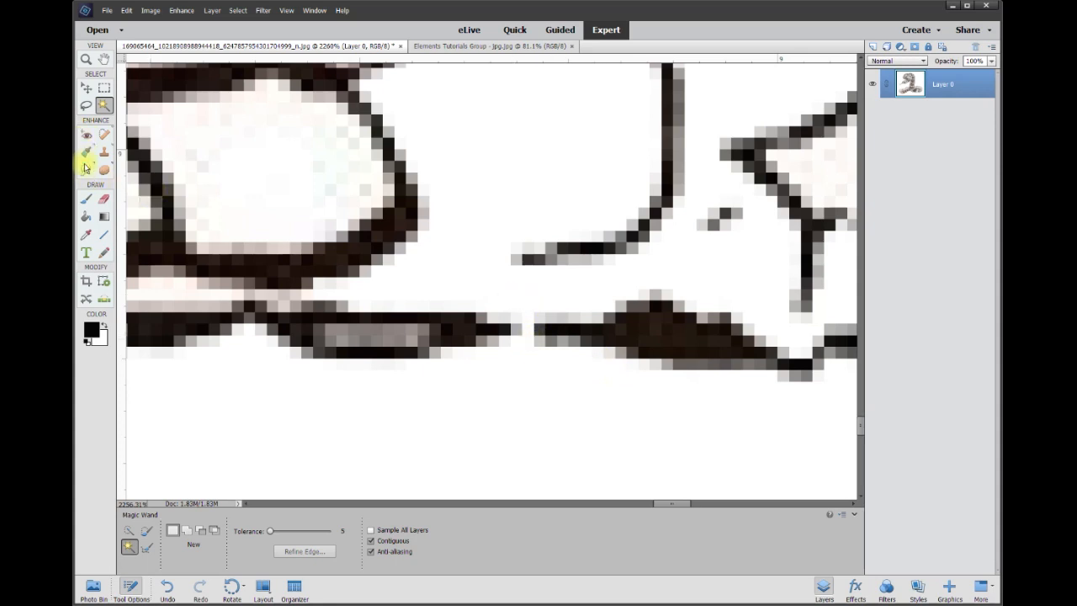
pyautogui.click(83, 204)
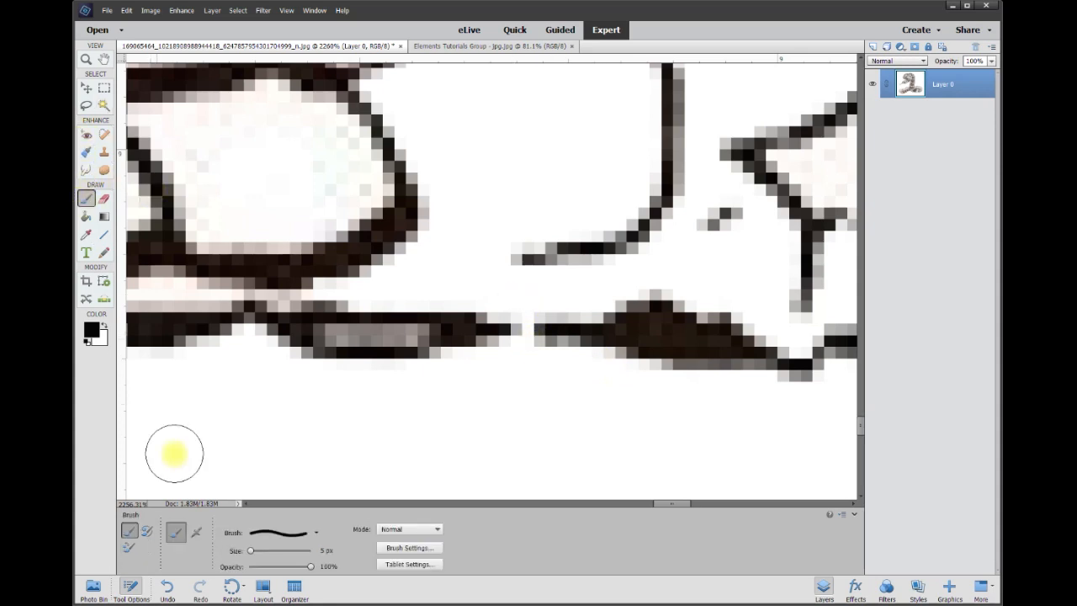
pyautogui.click(323, 550)
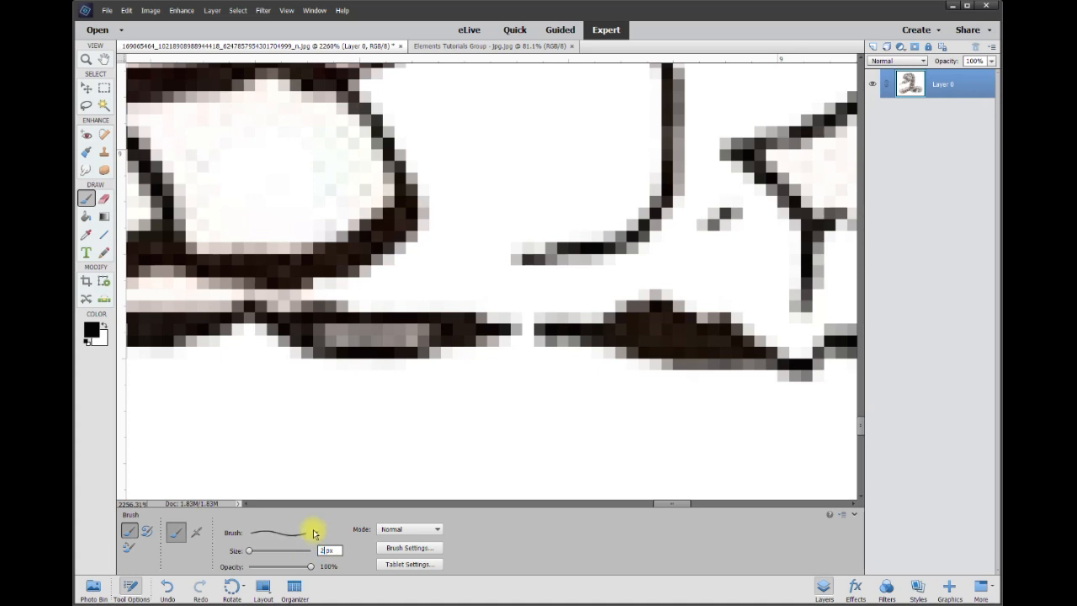
pyautogui.click(93, 334)
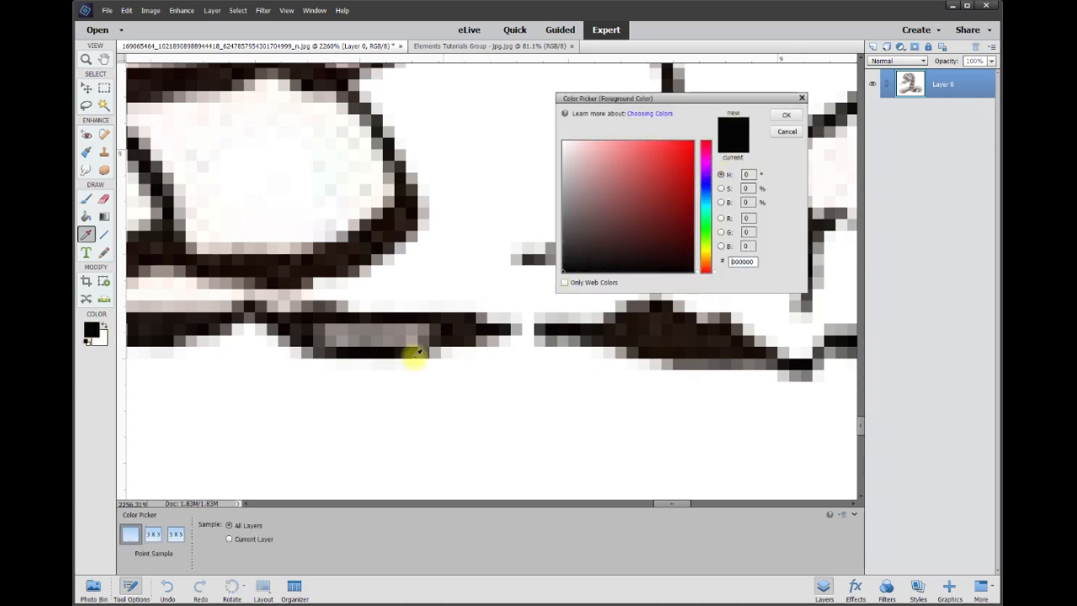
pyautogui.click(780, 116)
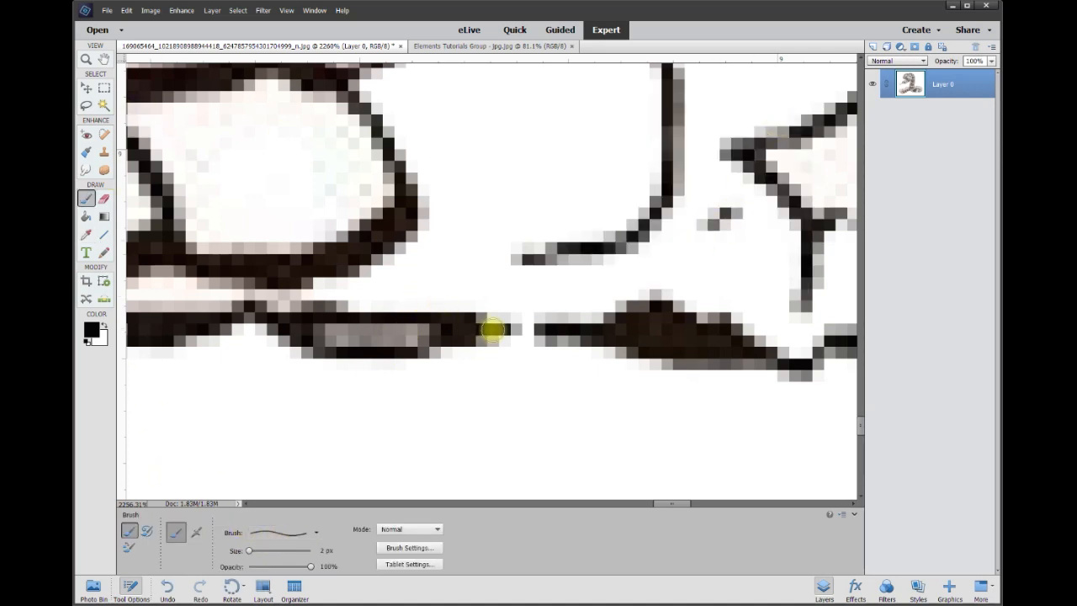
# Paint a 1 px black stroke across the gap in the snake's bottom outline
pyautogui.click(325, 549)
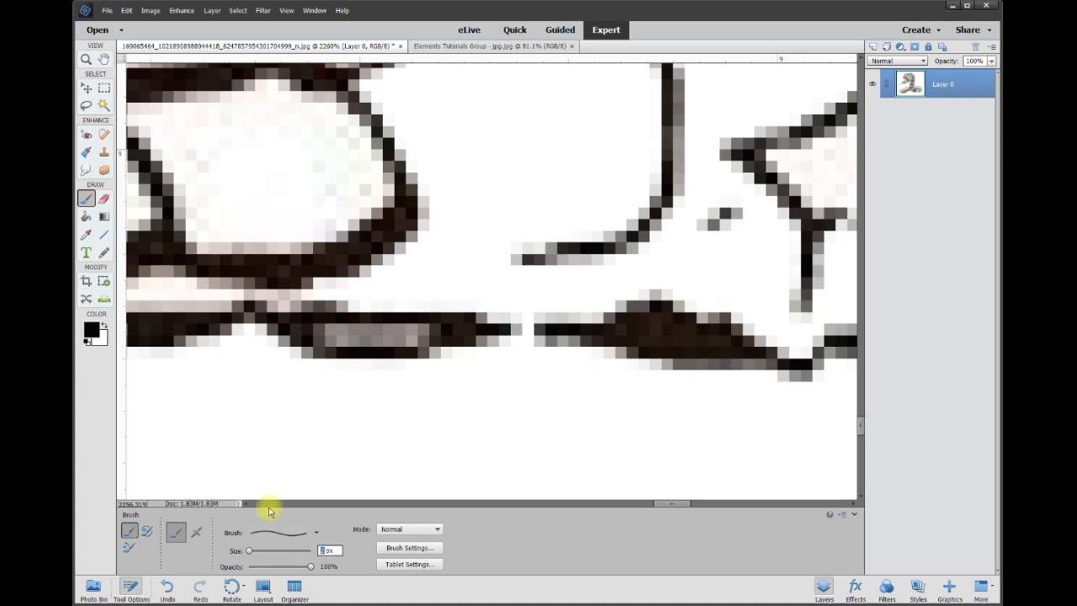
pyautogui.moveTo(498, 327)
pyautogui.mouseDown()
pyautogui.moveTo(555, 331)
pyautogui.moveTo(495, 331)
pyautogui.moveTo(578, 334)
pyautogui.mouseUp()
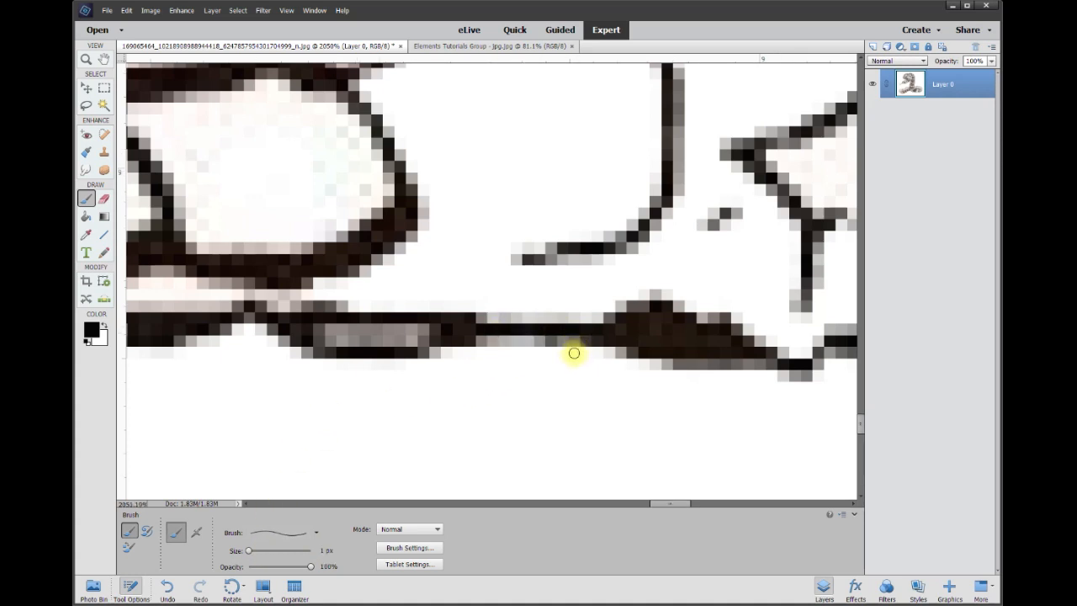
pyautogui.scroll(-2, 572, 354)
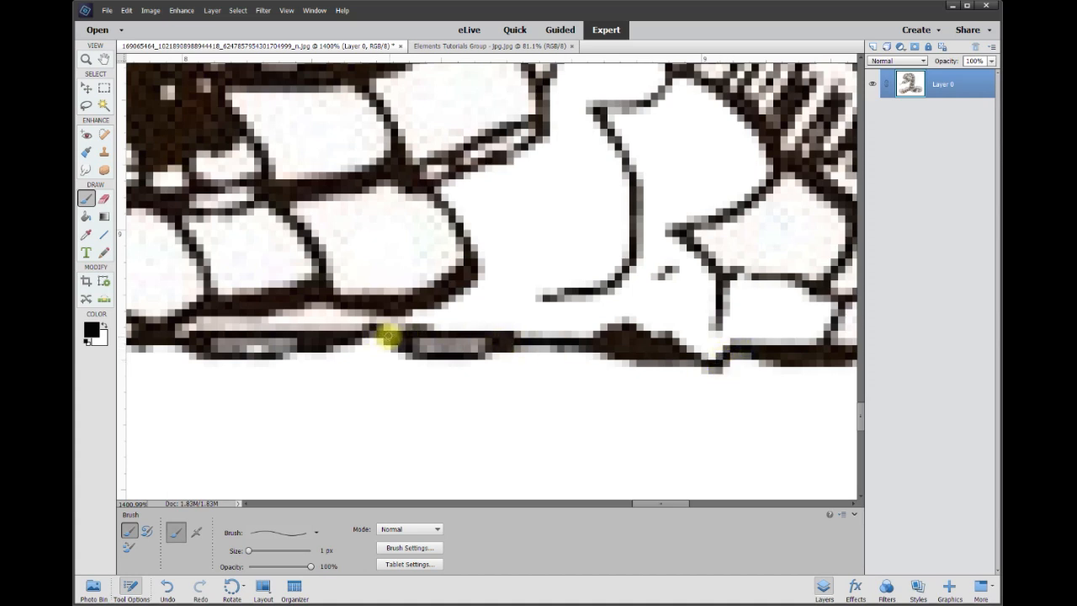
# Brush over the bottom-outline gap, then Magic Wand select and delete the white area below
pyautogui.moveTo(372, 333); pyautogui.dragTo(402, 344)
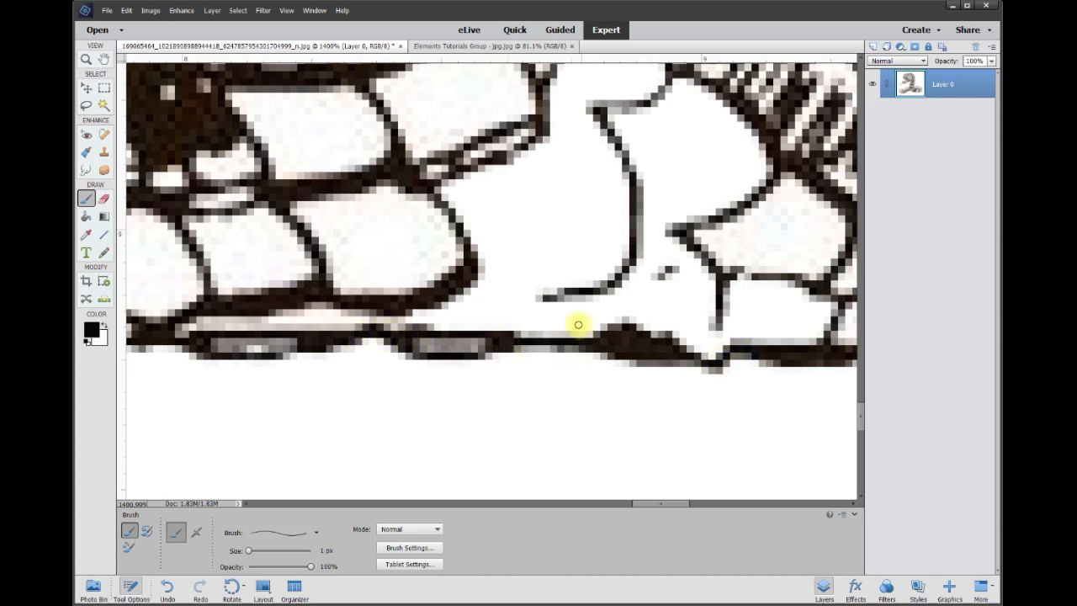
pyautogui.click(102, 106)
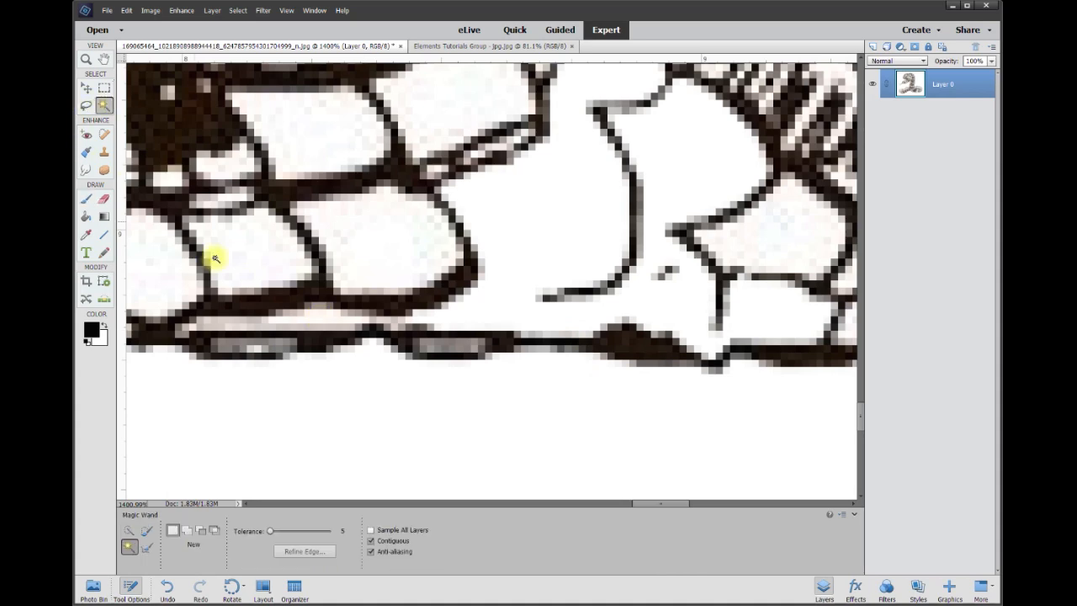
pyautogui.click(526, 426)
pyautogui.press('Delete')
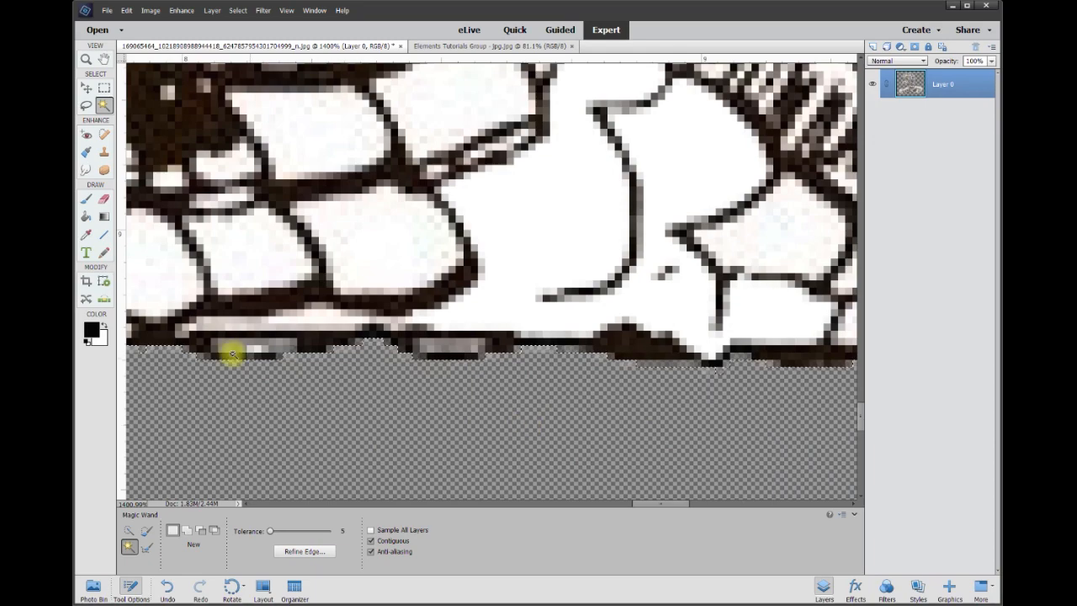
# Inspect the leaked deletion, then undo it and deselect
pyautogui.scroll(-6, 603, 153)
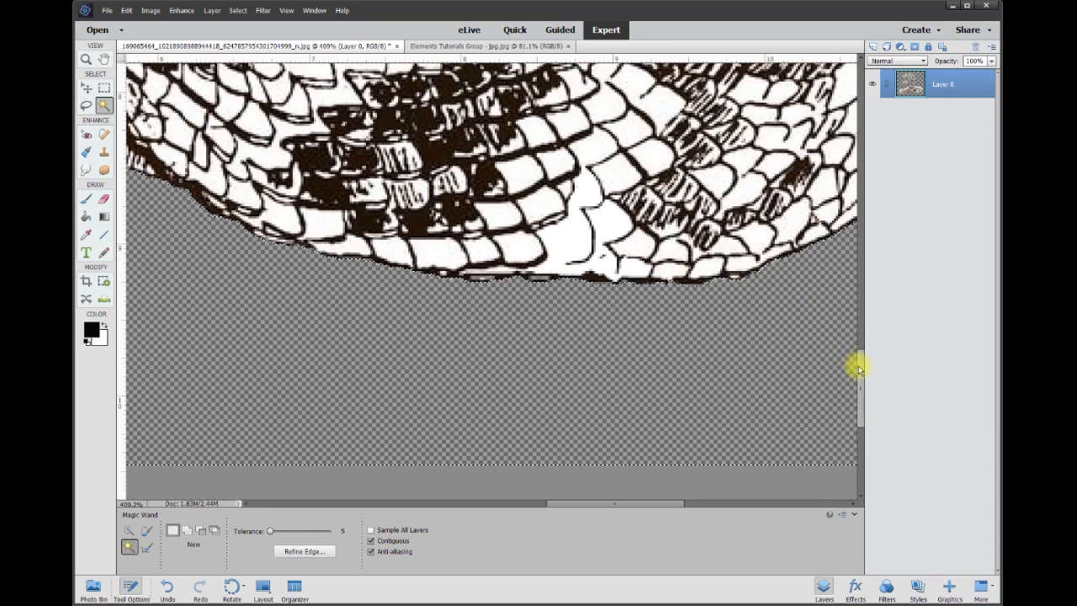
pyautogui.moveTo(858, 368); pyautogui.dragTo(857, 278)
pyautogui.moveTo(658, 505); pyautogui.dragTo(547, 503)
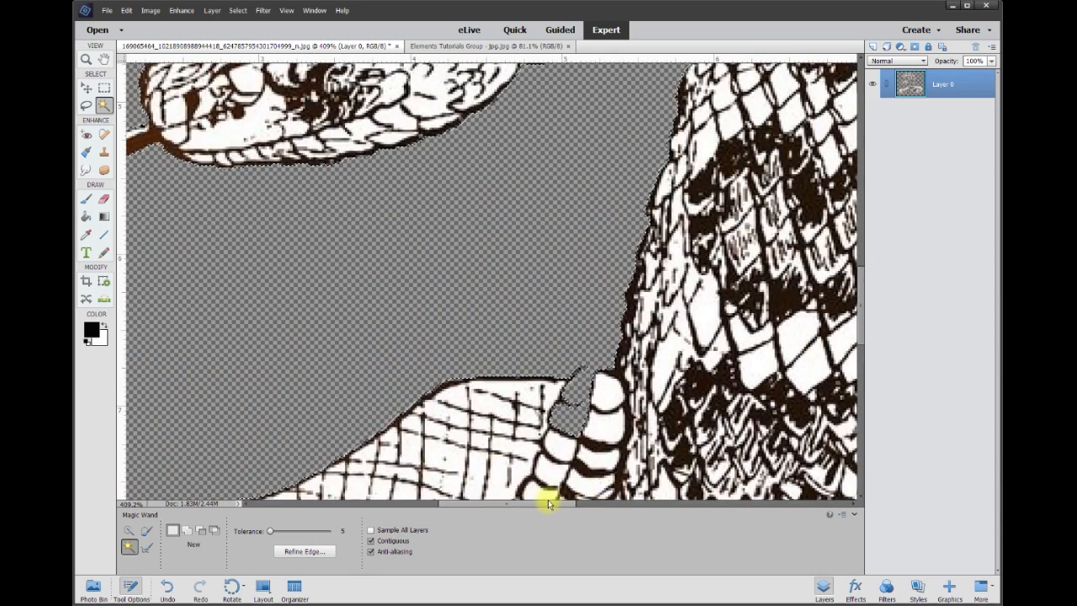
pyautogui.moveTo(860, 277); pyautogui.dragTo(861, 323)
pyautogui.scroll(3, 682, 227)
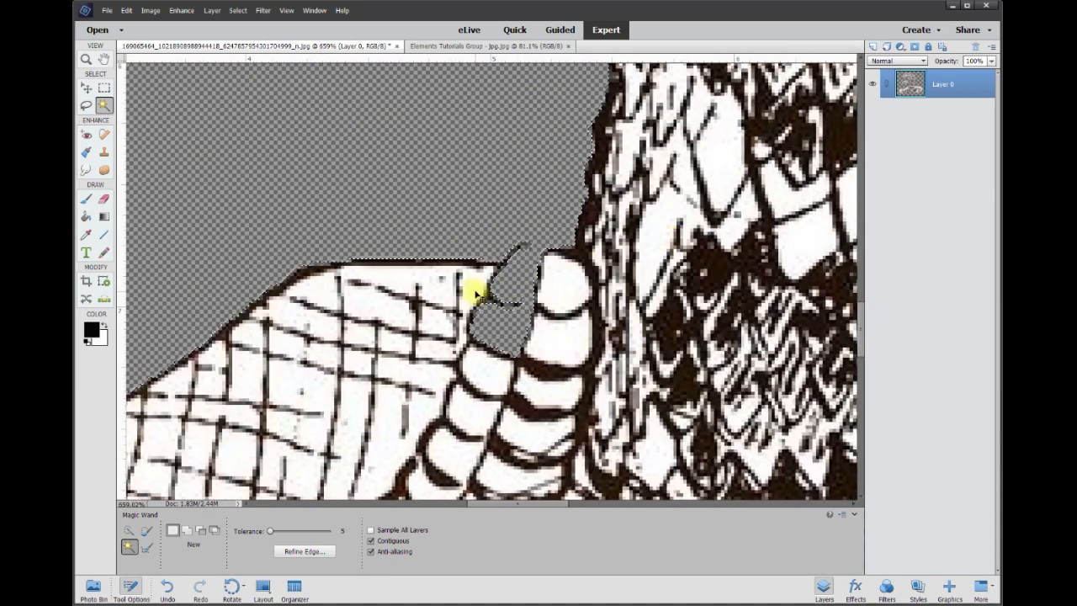
pyautogui.hotkey('ctrl', 'z')
pyautogui.hotkey('ctrl', 'd')
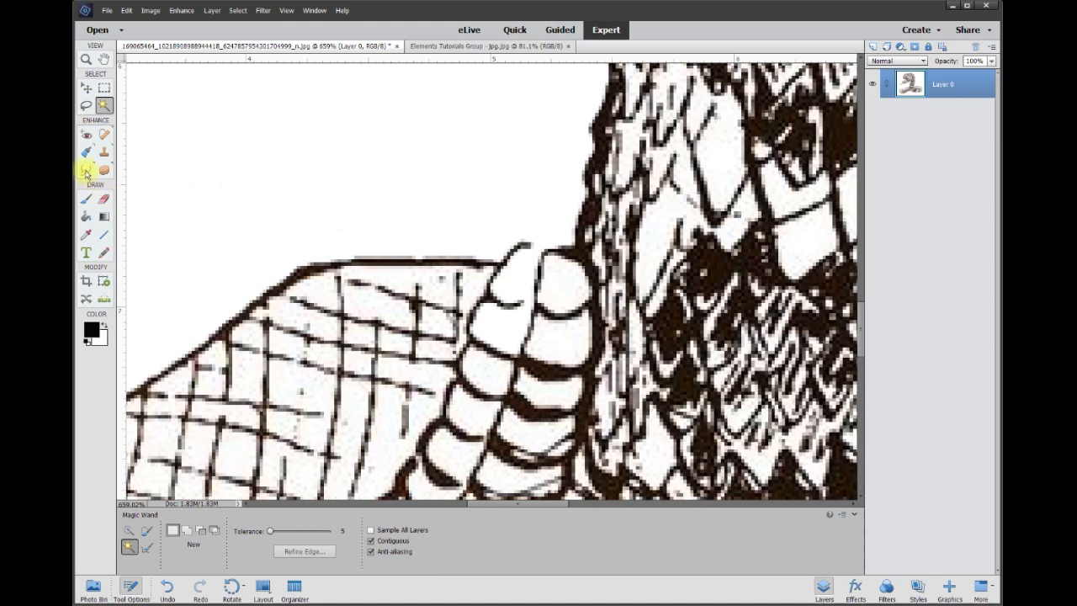
# Close the small outline gap near the rattle, then delete the Magic Wand-selected white background
pyautogui.click(85, 199)
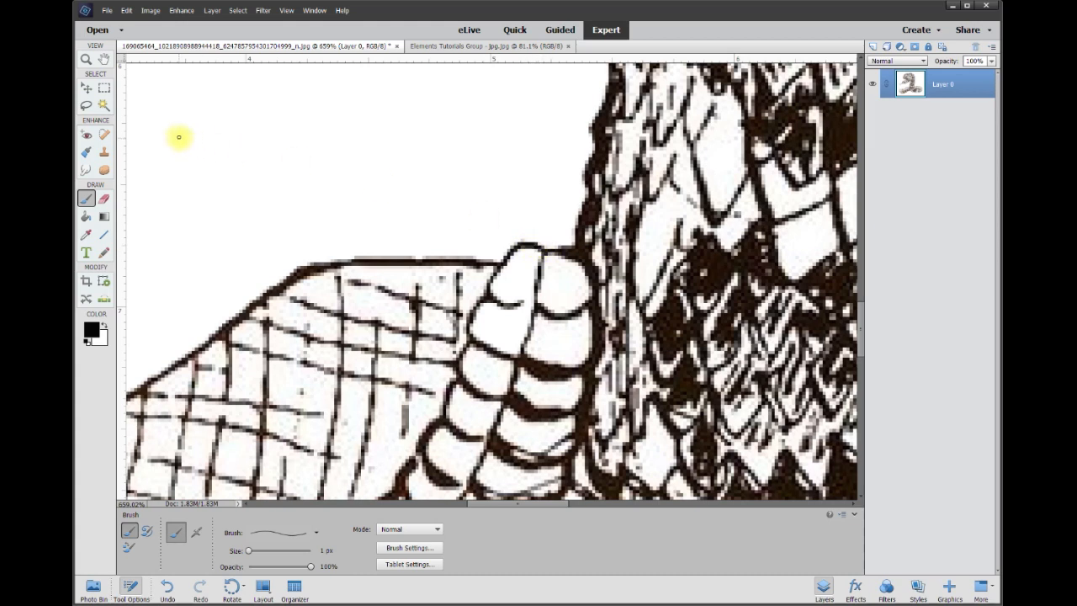
pyautogui.click(105, 106)
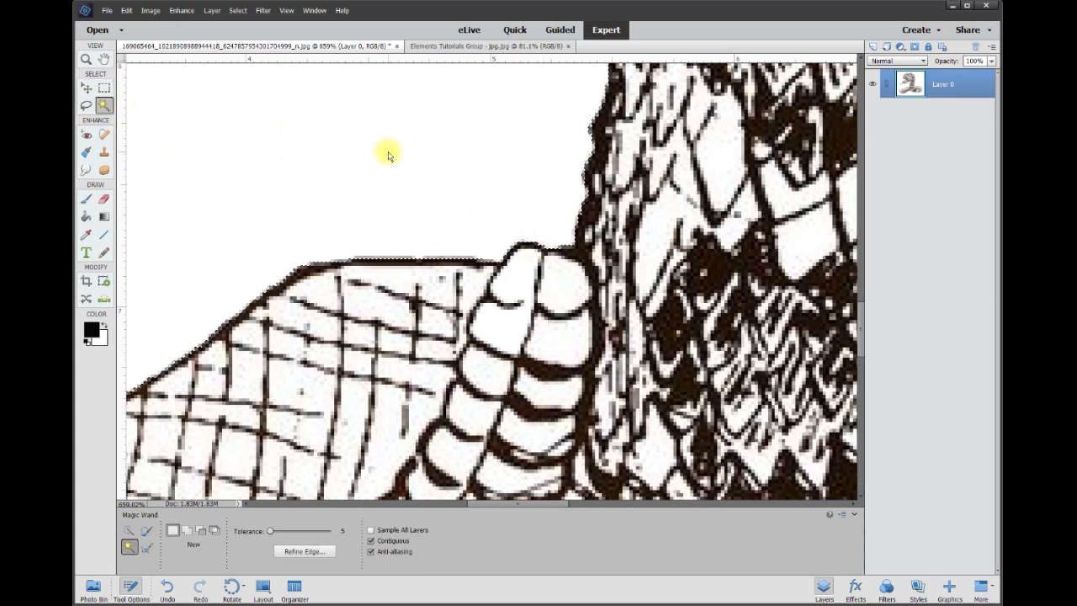
pyautogui.press('Delete')
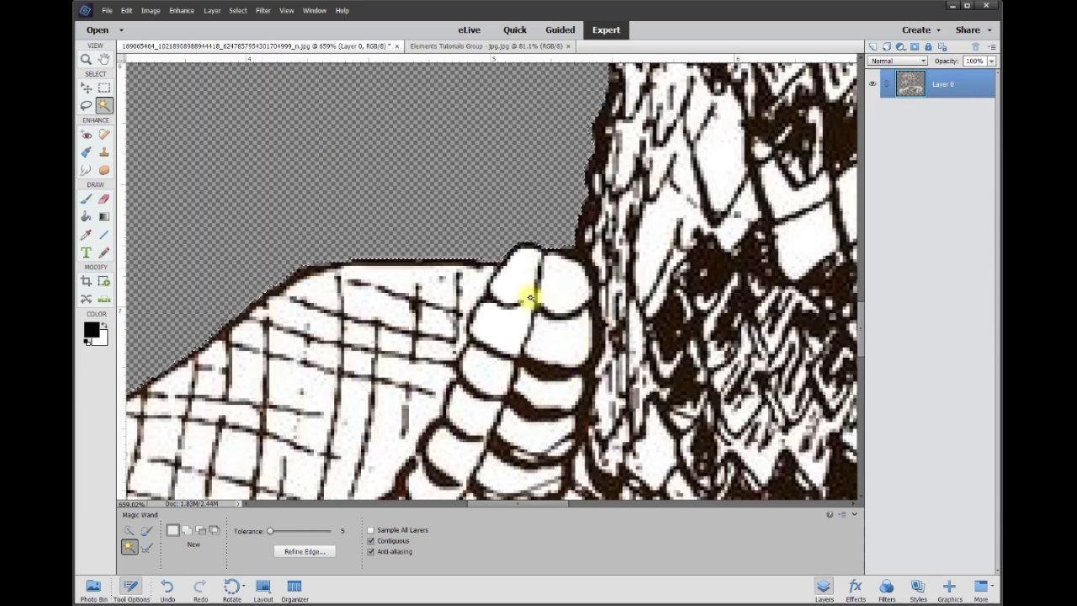
pyautogui.scroll(-5, 636, 378)
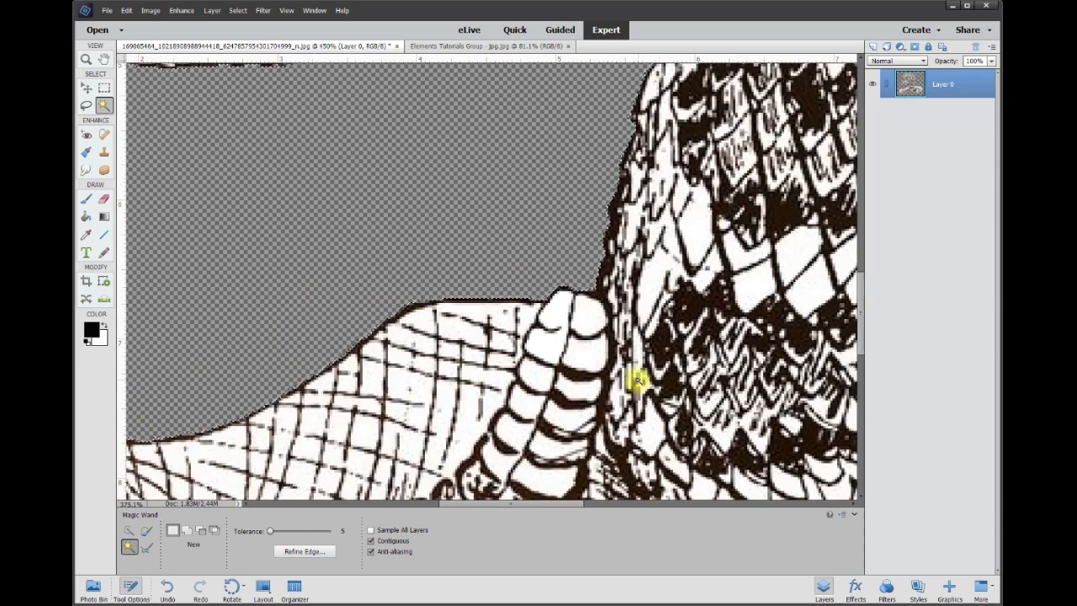
pyautogui.scroll(-1, 608, 381)
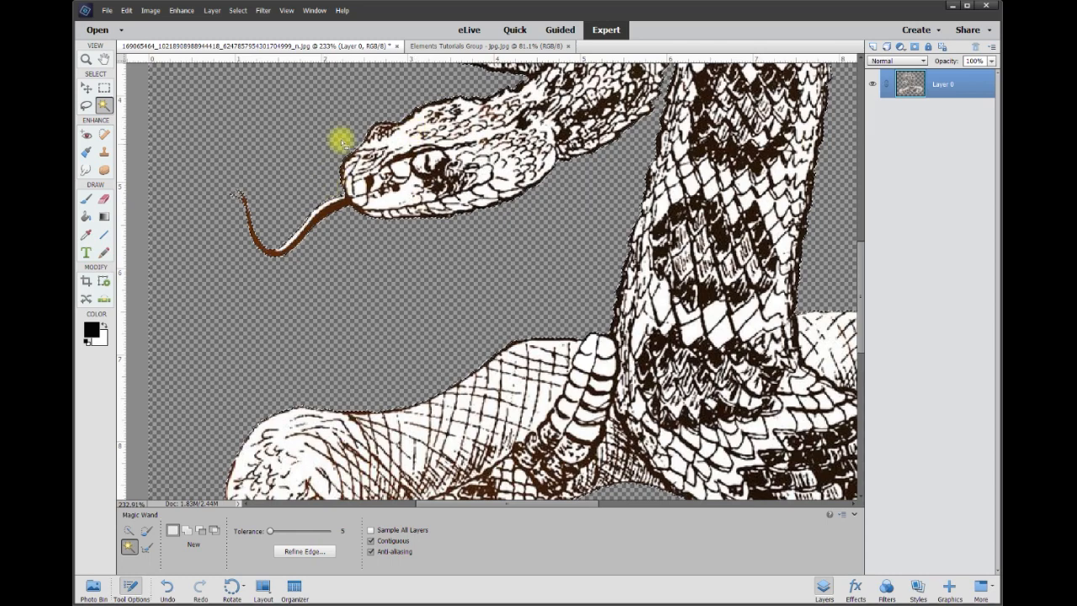
pyautogui.moveTo(857, 337); pyautogui.dragTo(861, 269)
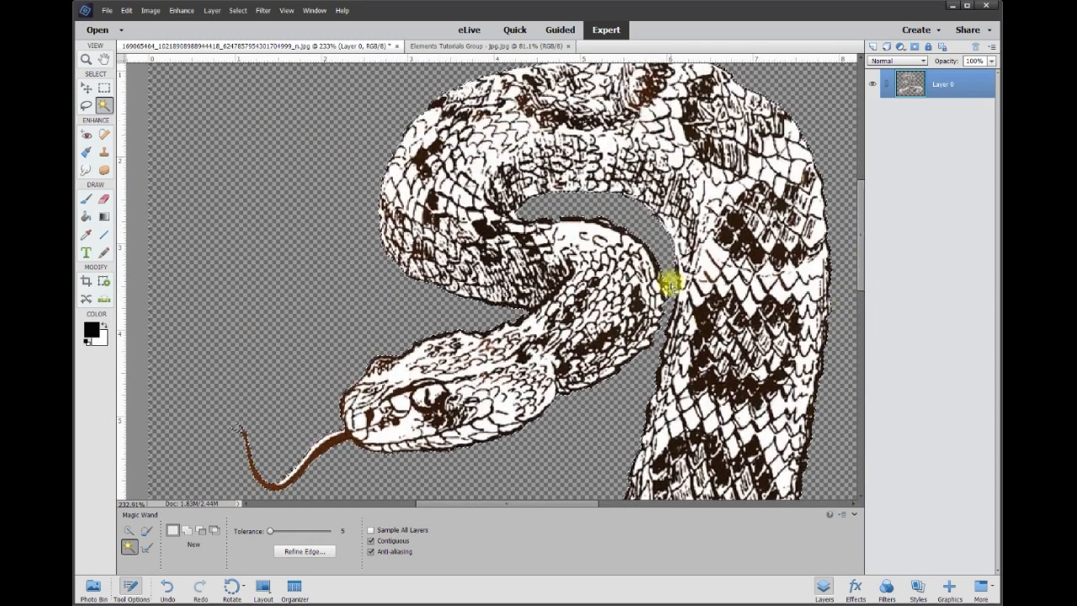
pyautogui.moveTo(859, 269); pyautogui.dragTo(859, 260)
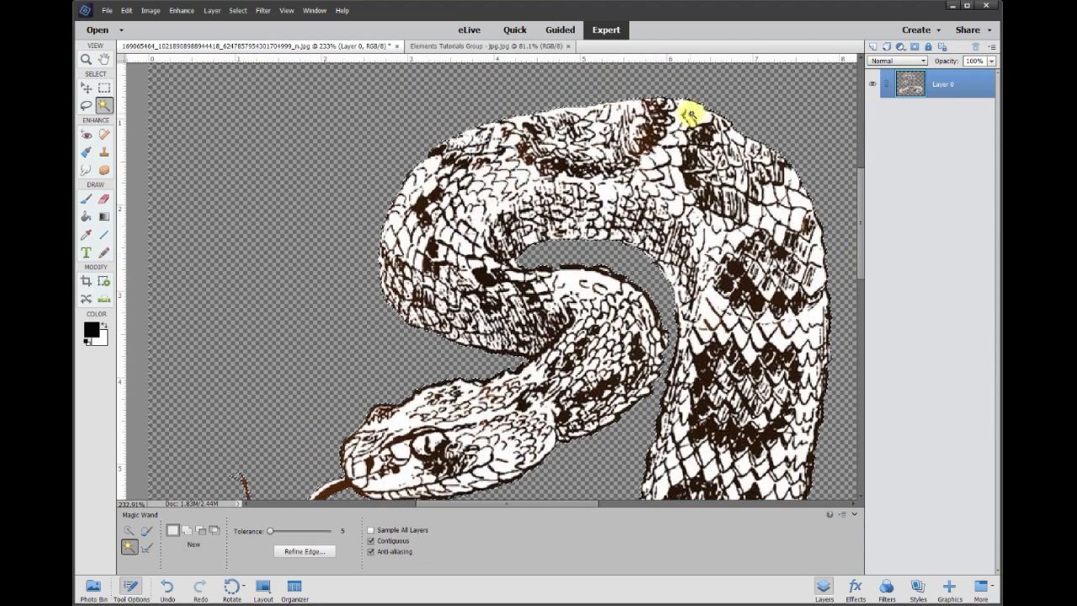
pyautogui.scroll(6, 624, 102)
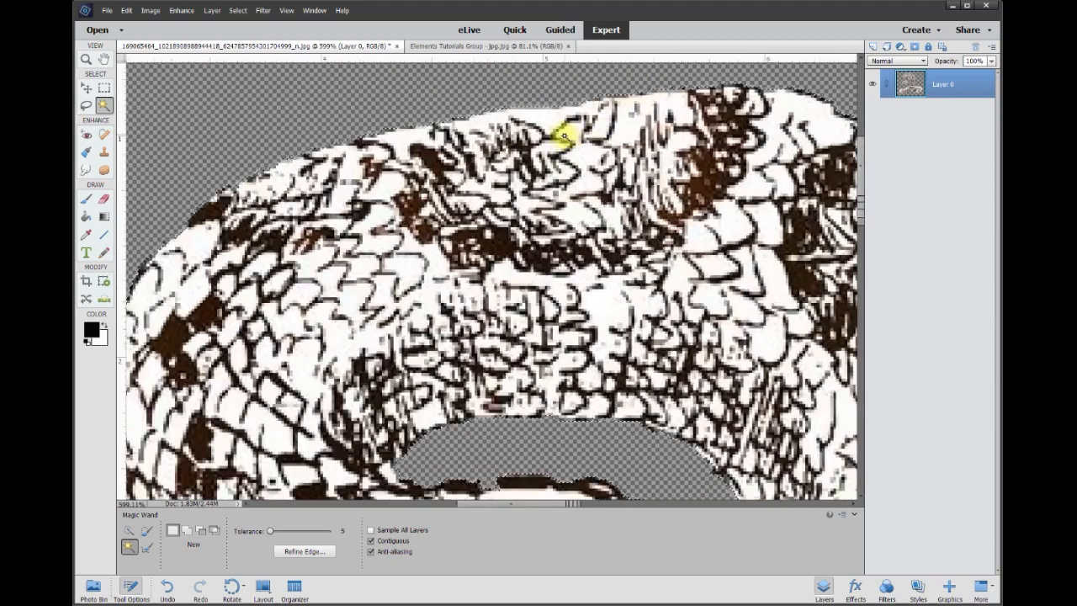
pyautogui.scroll(3, 535, 115)
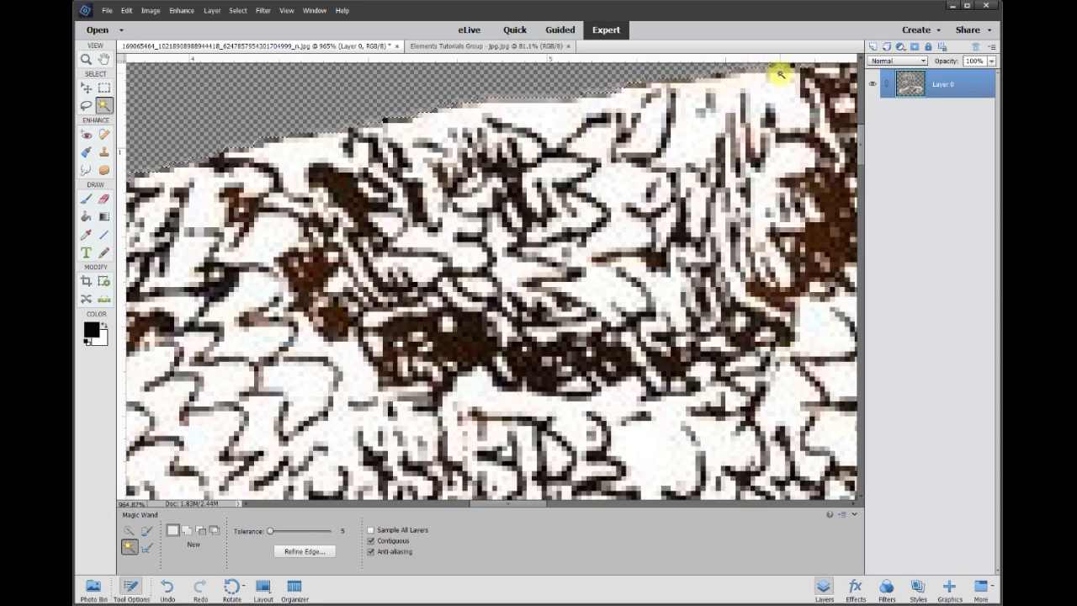
pyautogui.scroll(-4, 497, 336)
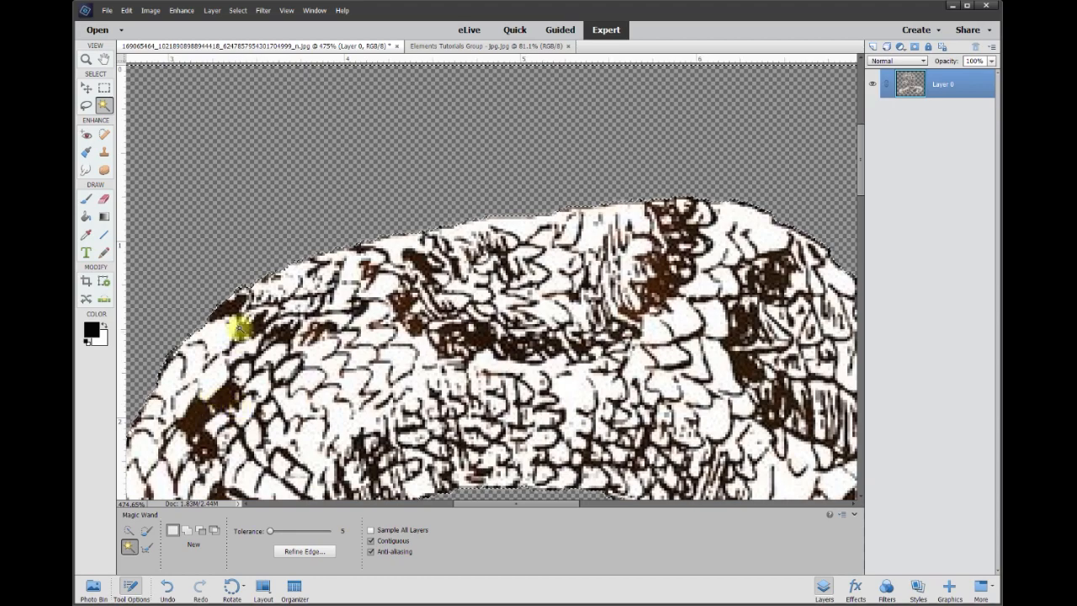
pyautogui.scroll(-6, 455, 374)
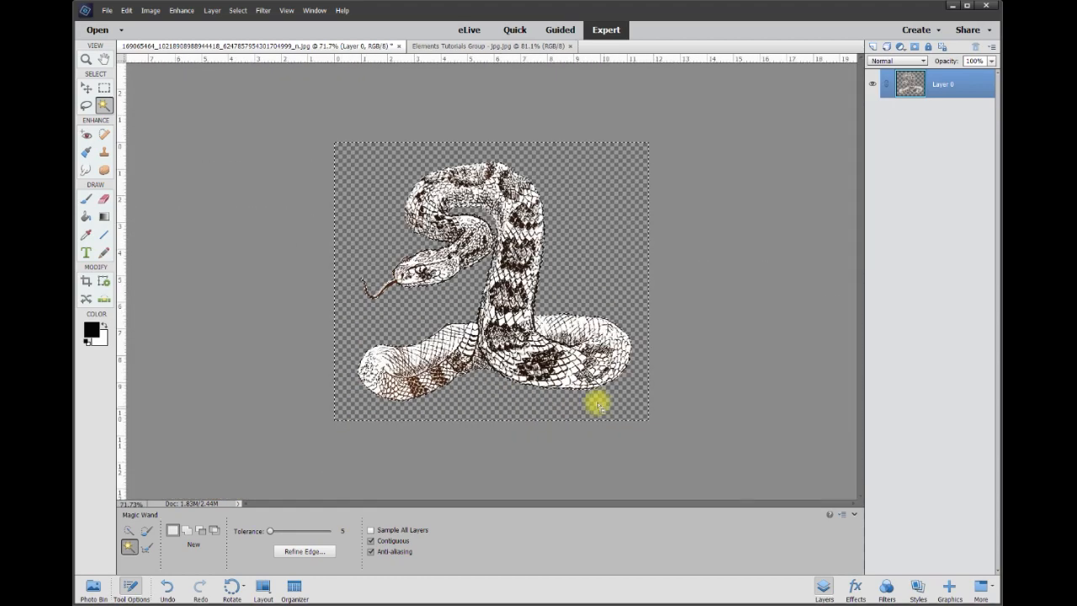
pyautogui.scroll(-1, 503, 309)
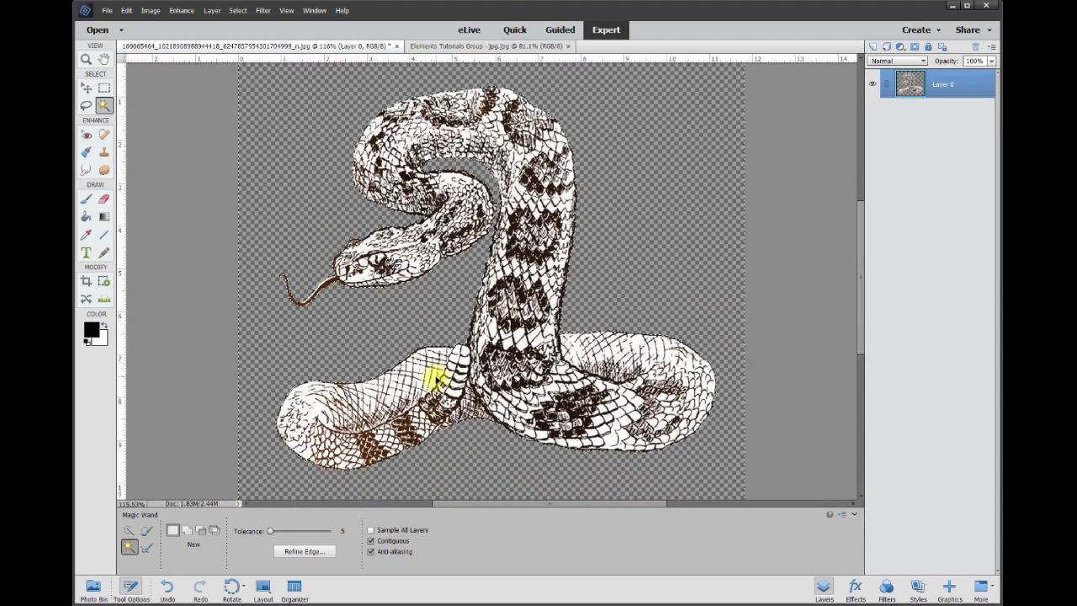
# Add a new layer and Paint Bucket fill it with deep red #ad0303
pyautogui.click(872, 47)
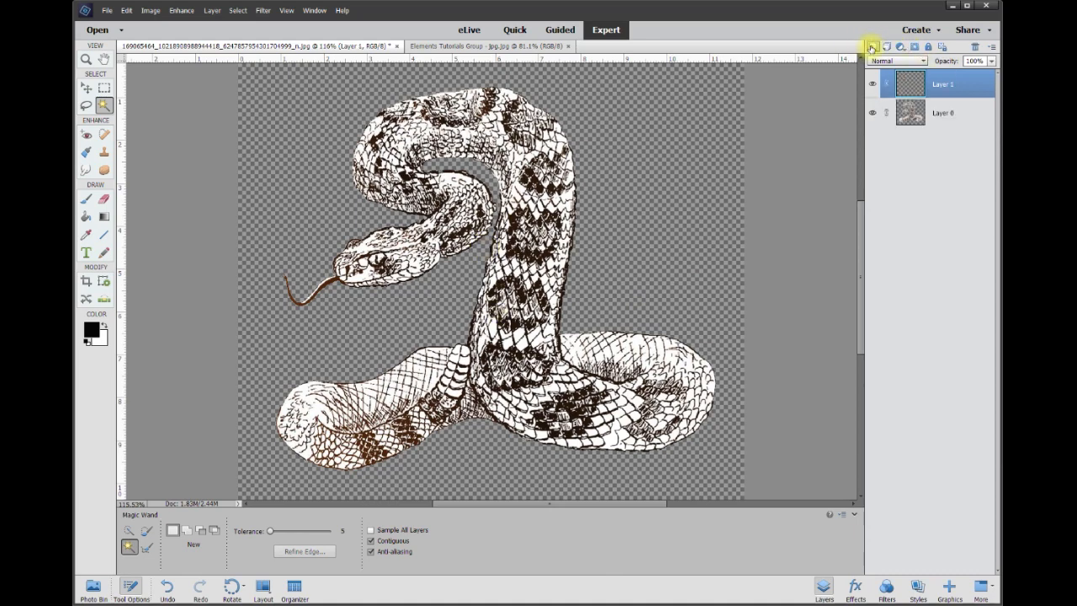
pyautogui.click(93, 332)
pyautogui.moveTo(620, 180); pyautogui.dragTo(681, 173)
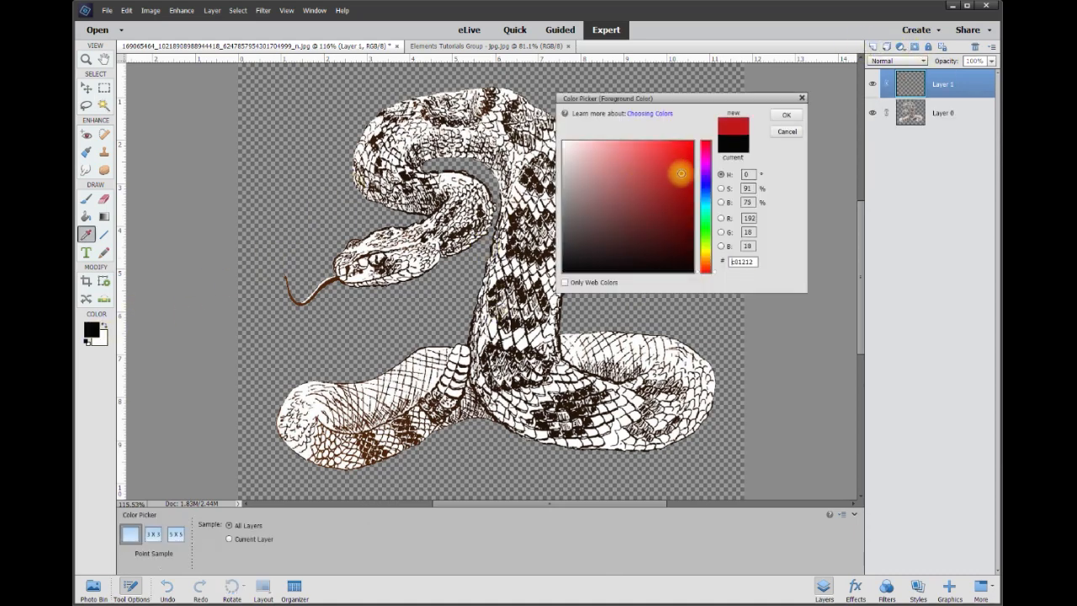
pyautogui.click(796, 117)
pyautogui.click(87, 217)
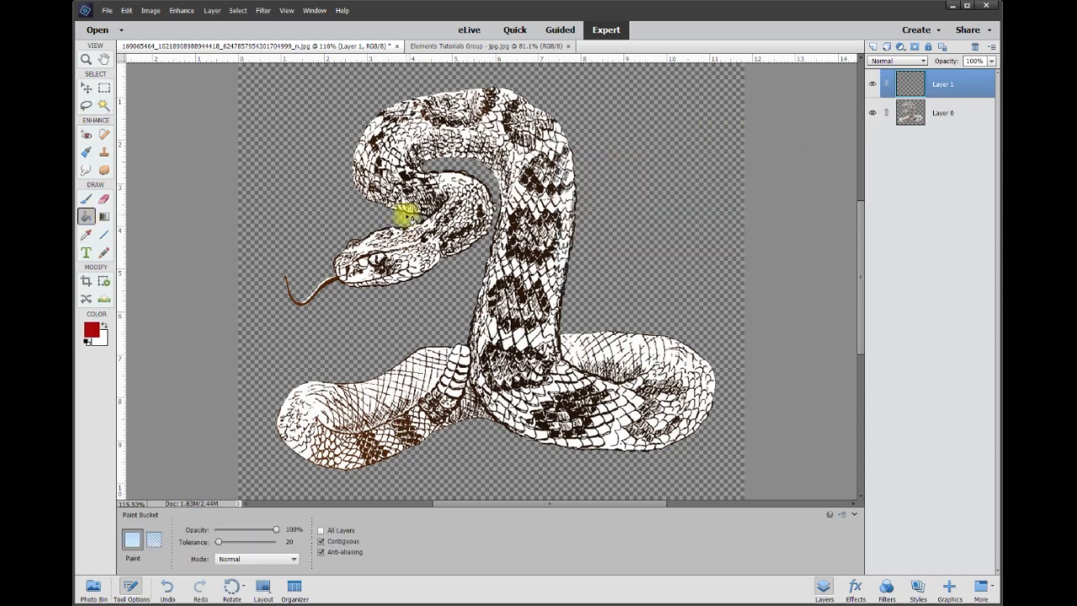
pyautogui.click(290, 206)
# Move the red Layer 1 below the snake's Layer 0
pyautogui.doubleClick(948, 88)
pyautogui.moveTo(948, 88); pyautogui.dragTo(949, 139)
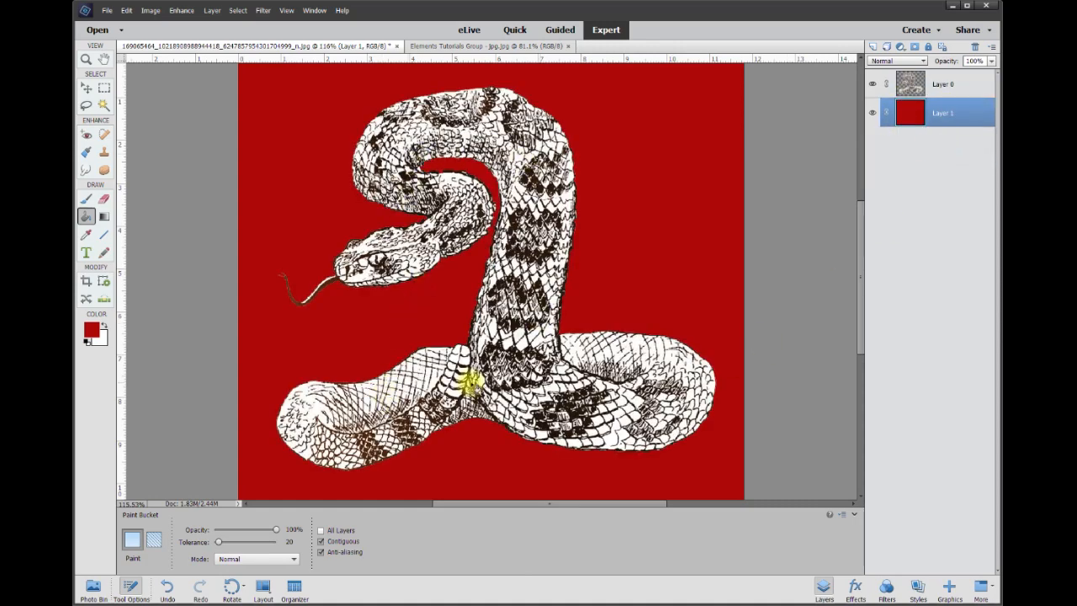
pyautogui.scroll(1, 469, 377)
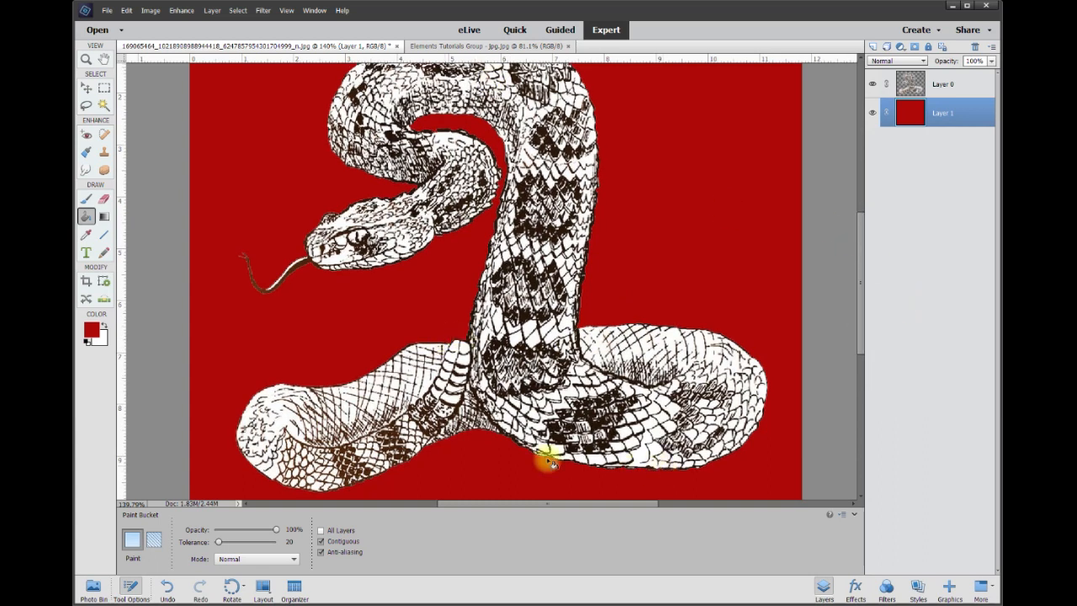
# Choose the Magic Wand and set its Tolerance to 51
pyautogui.click(104, 106)
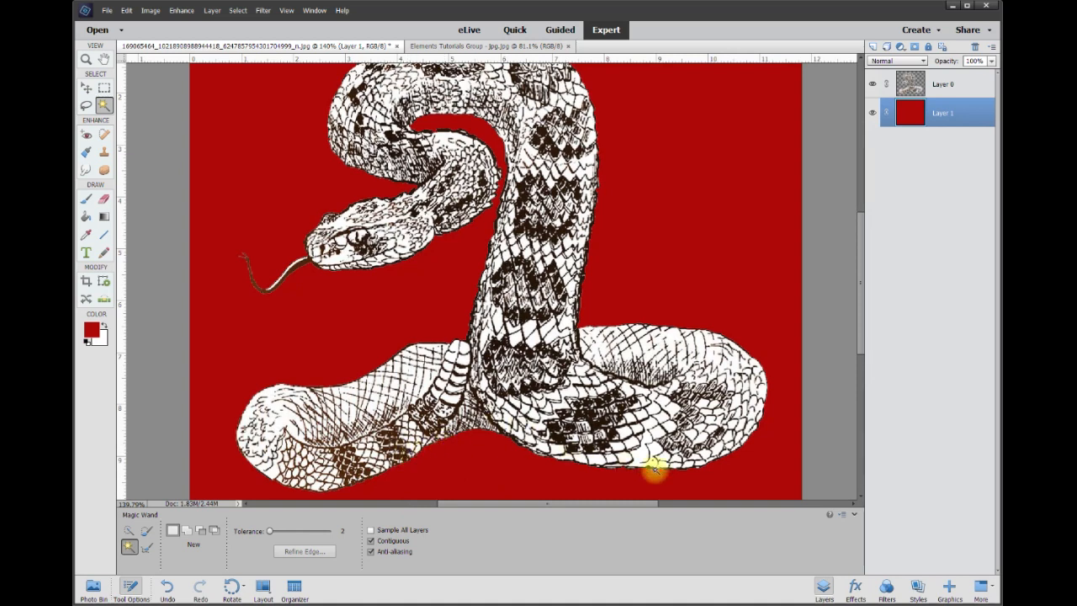
pyautogui.moveTo(269, 531); pyautogui.dragTo(279, 533)
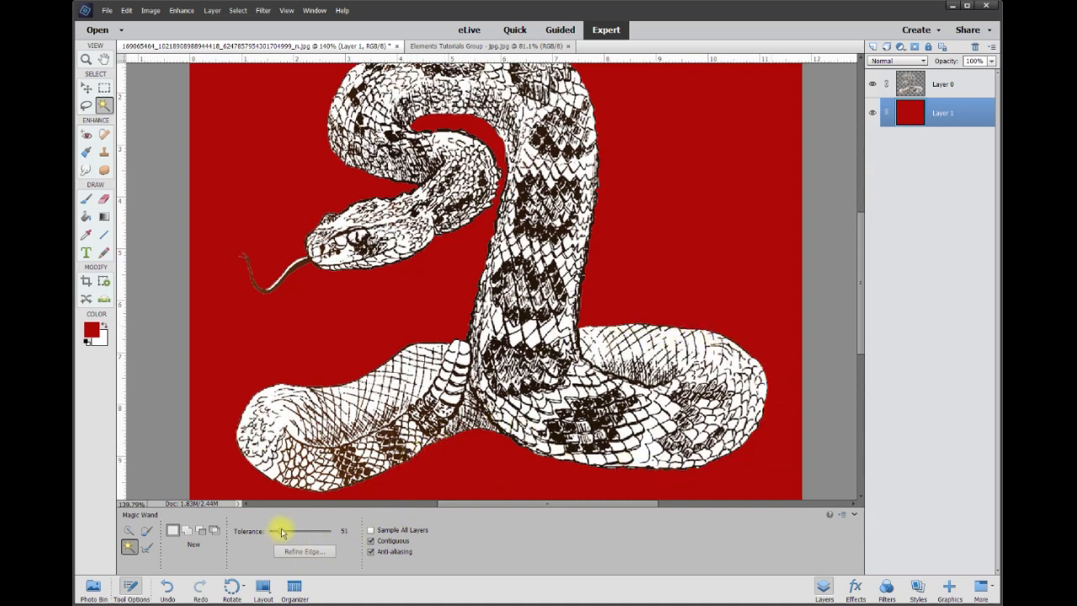
pyautogui.click(345, 531)
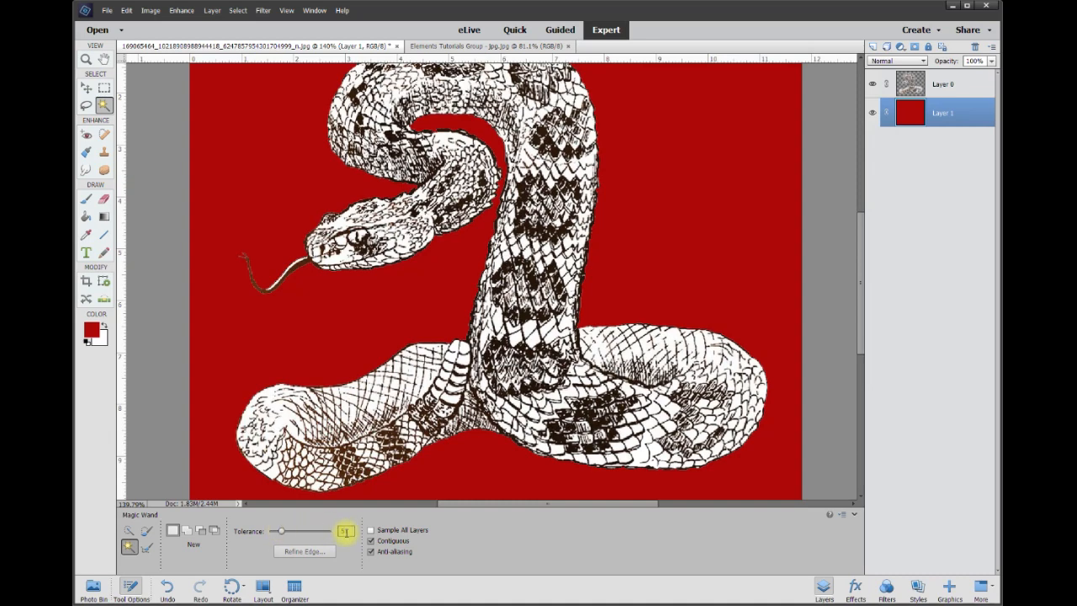
pyautogui.scroll(-5, 757, 321)
pyautogui.scroll(2, 735, 317)
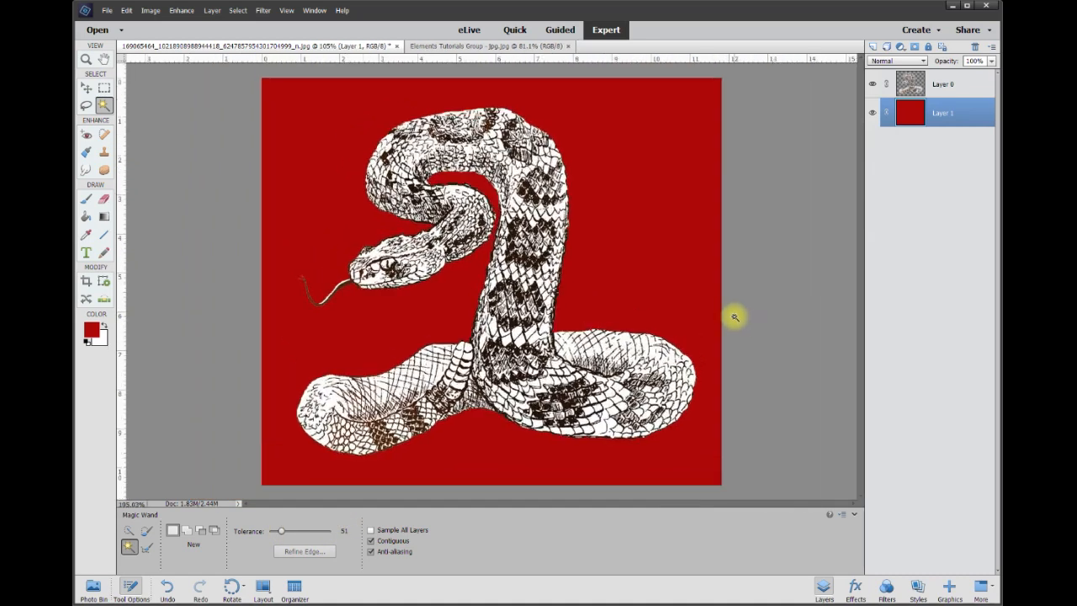